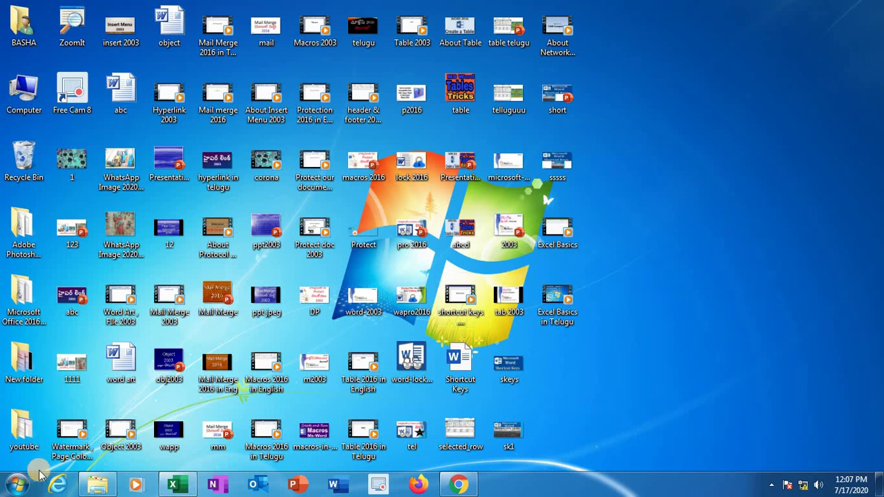
# Launch Microsoft Office Excel 2003 from the Start menu's Microsoft Office program group.
pyautogui.click(17, 486)
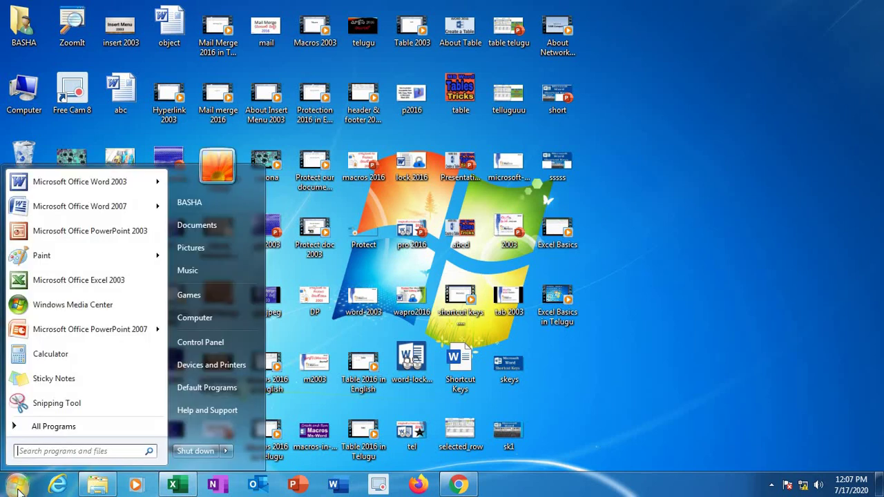
pyautogui.click(56, 426)
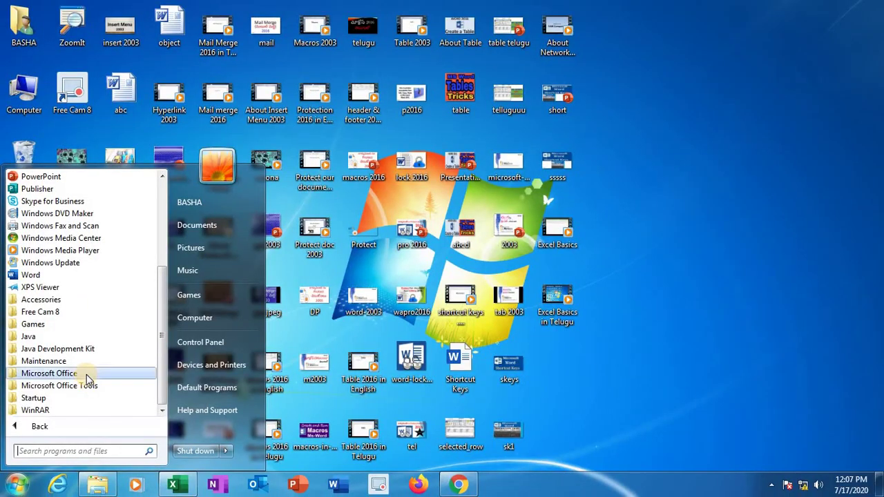
pyautogui.click(87, 373)
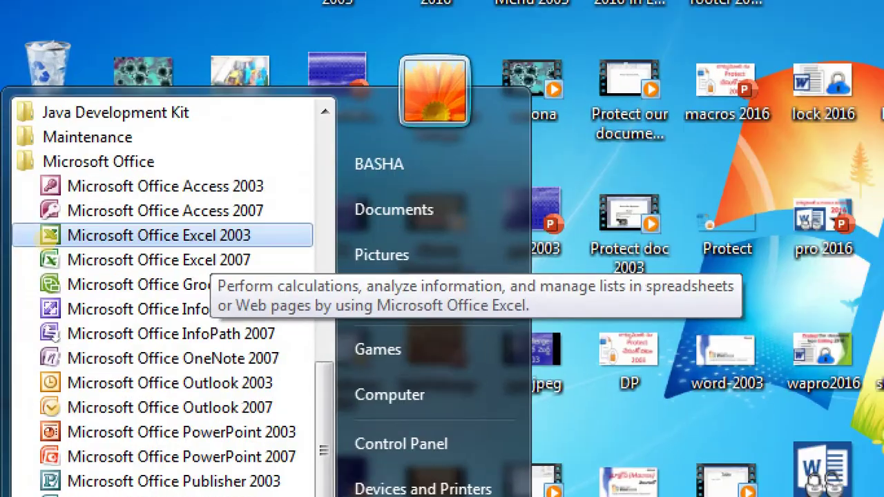
pyautogui.click(48, 247)
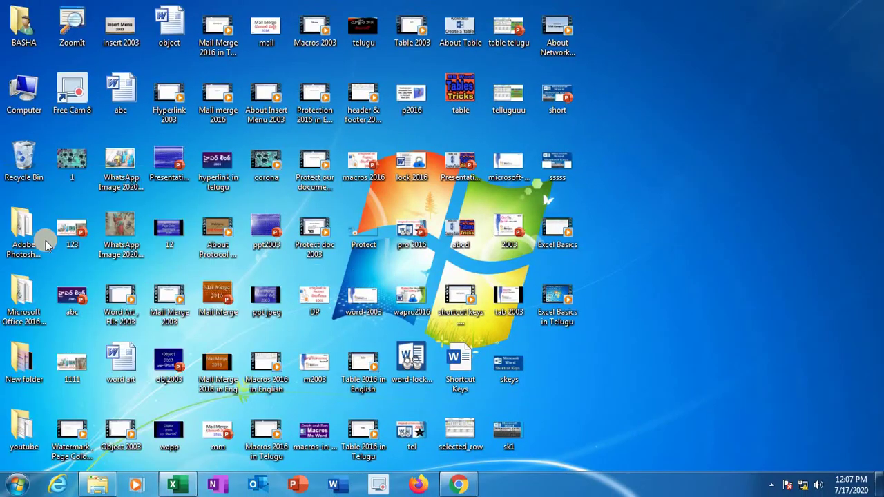
pyautogui.click(15, 484)
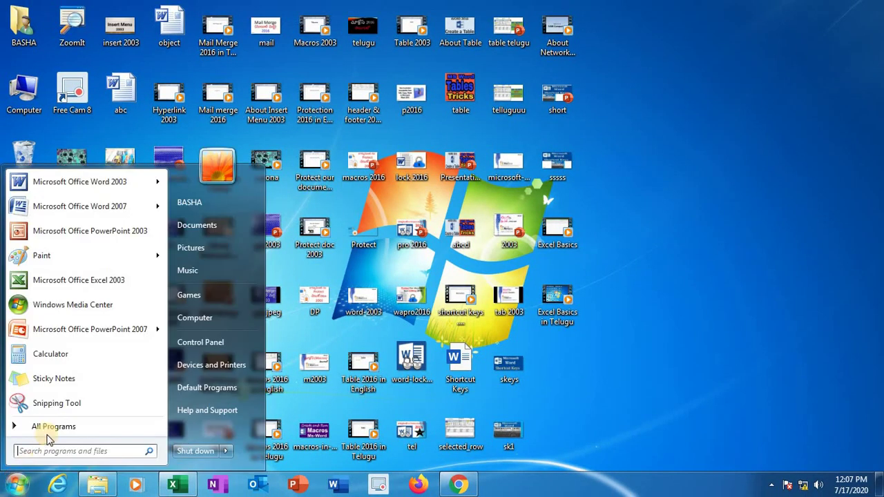
pyautogui.click(45, 426)
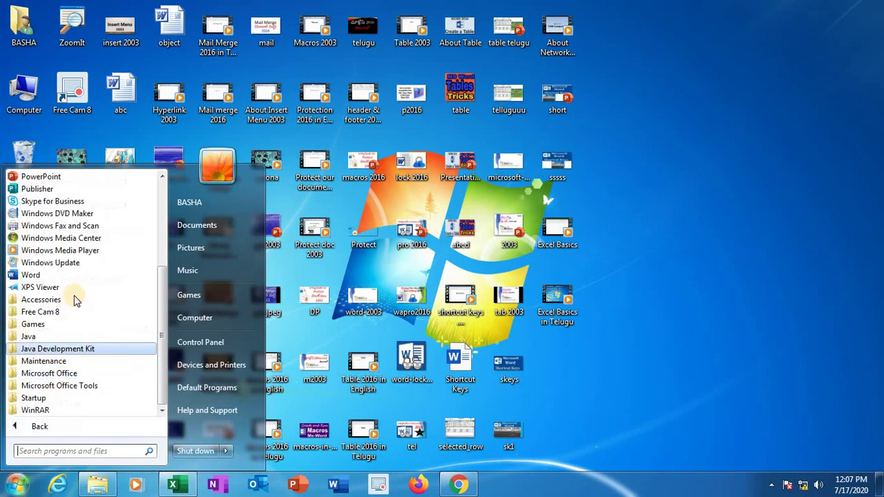
pyautogui.click(61, 373)
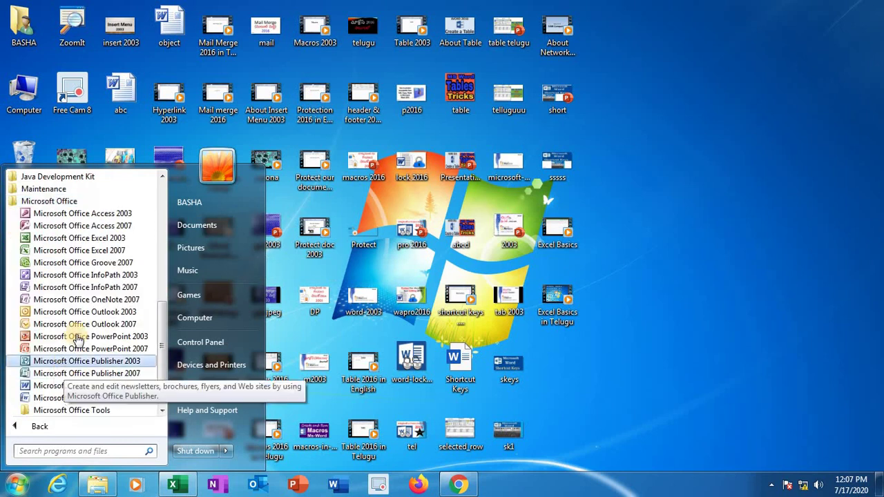
pyautogui.click(91, 238)
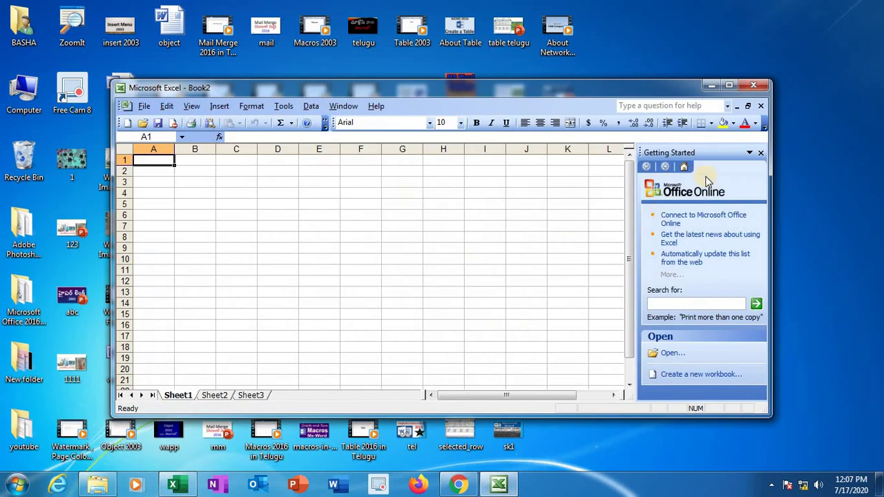
# Close the Getting Started pane, maximise Book2, and enter 'excel' in the Windows Run box.
pyautogui.click(761, 152)
pyautogui.doubleClick(625, 88)
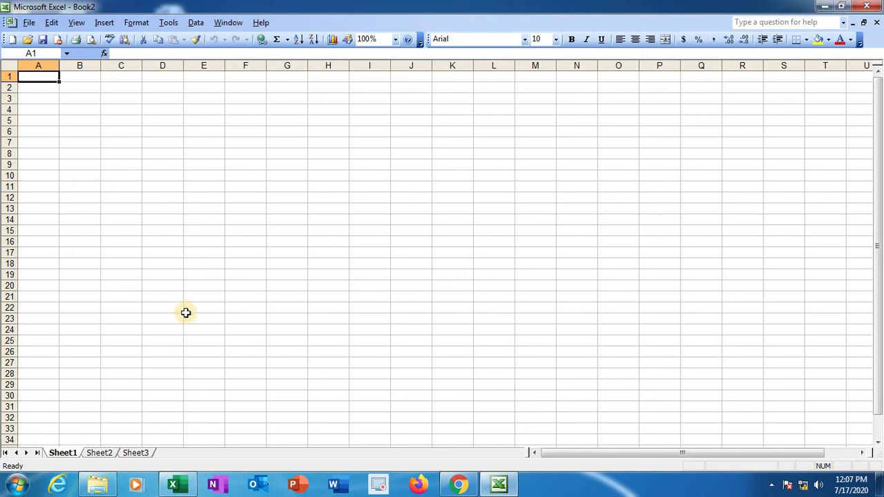
pyautogui.press('super+r')
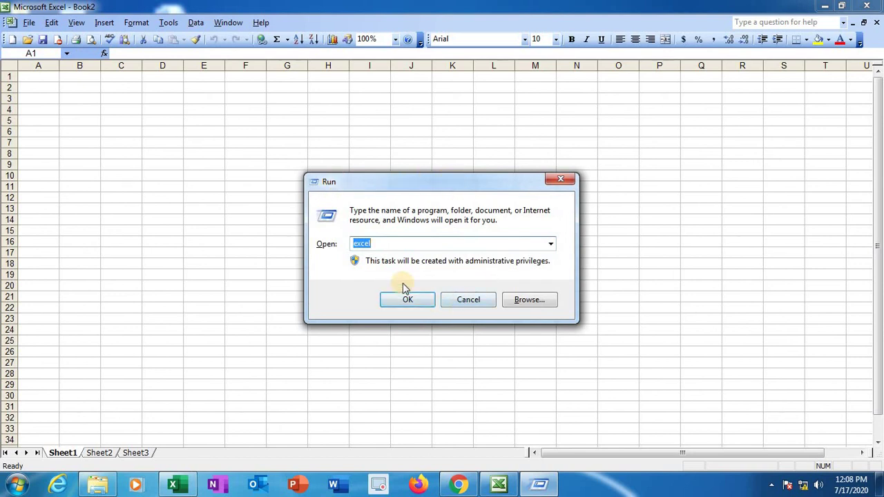
pyautogui.press('BackSpace')
pyautogui.write('excel')
# Dismiss the Run box without running anything.
pyautogui.click(561, 180)
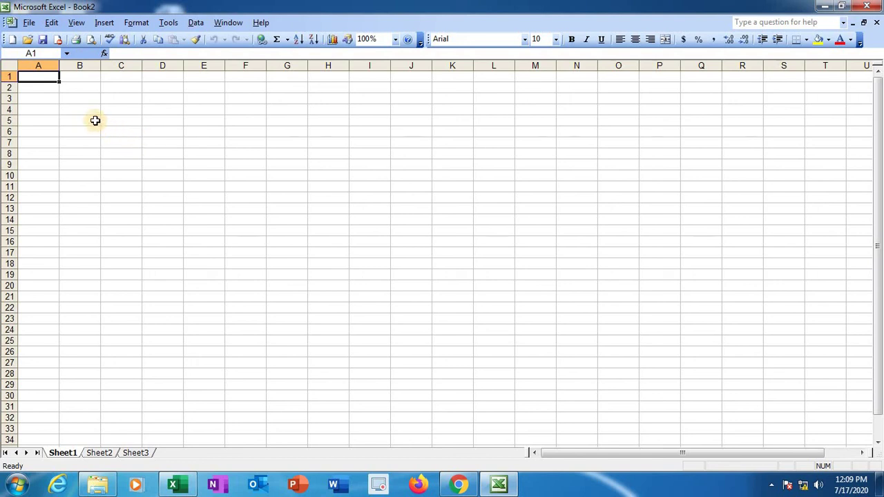
pyautogui.click(448, 197)
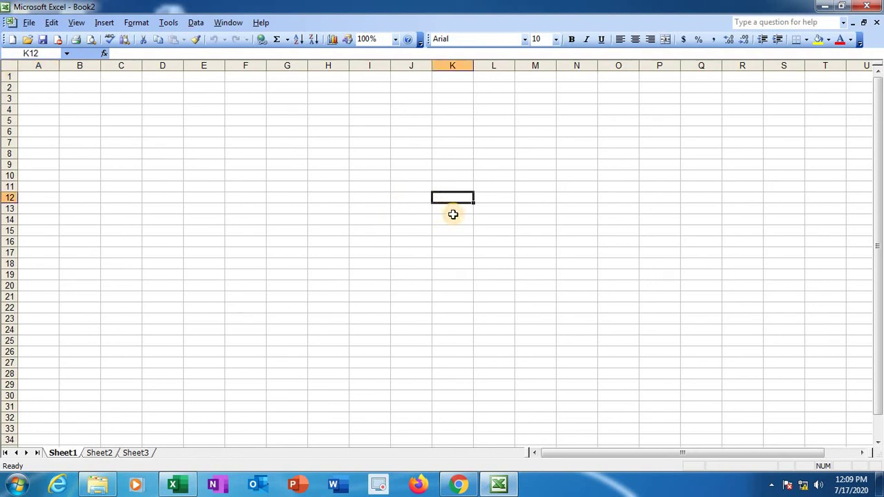
pyautogui.click(566, 200)
pyautogui.click(318, 174)
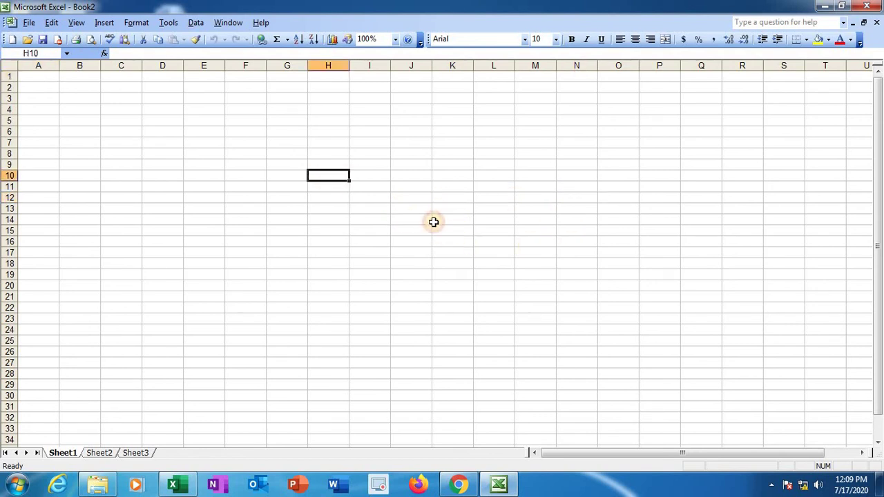
pyautogui.click(439, 219)
pyautogui.click(494, 154)
pyautogui.click(253, 166)
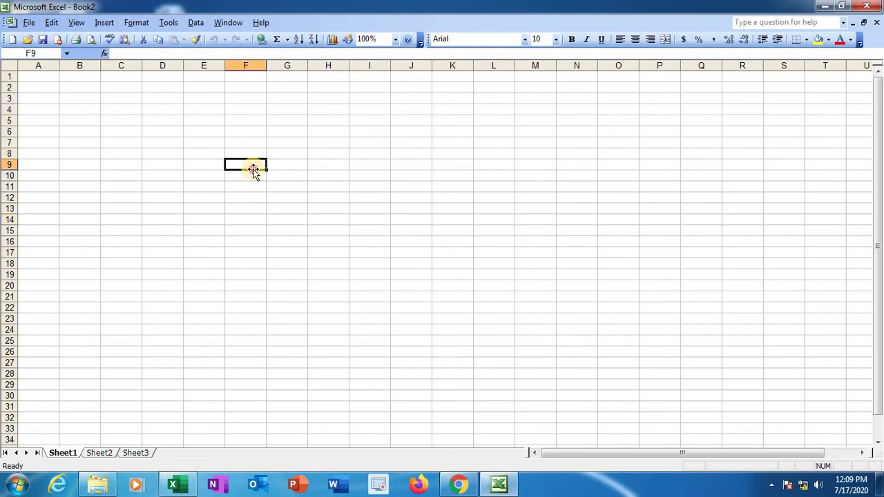
pyautogui.click(54, 86)
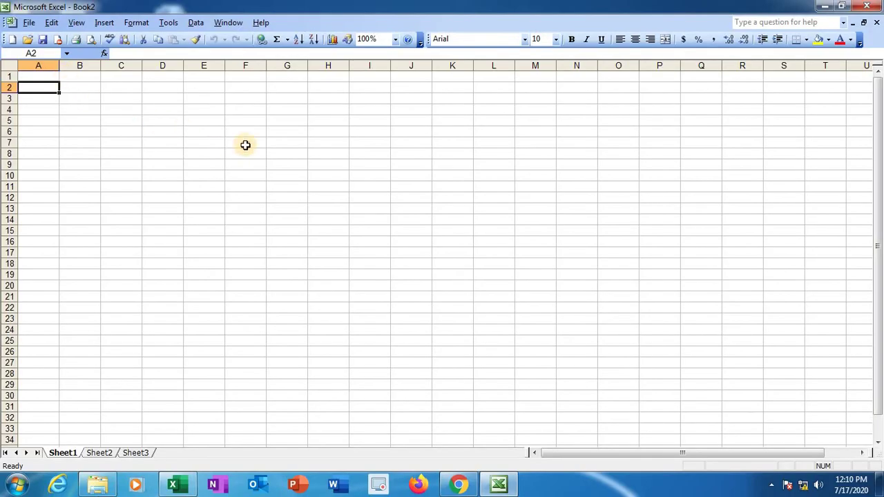
pyautogui.click(491, 217)
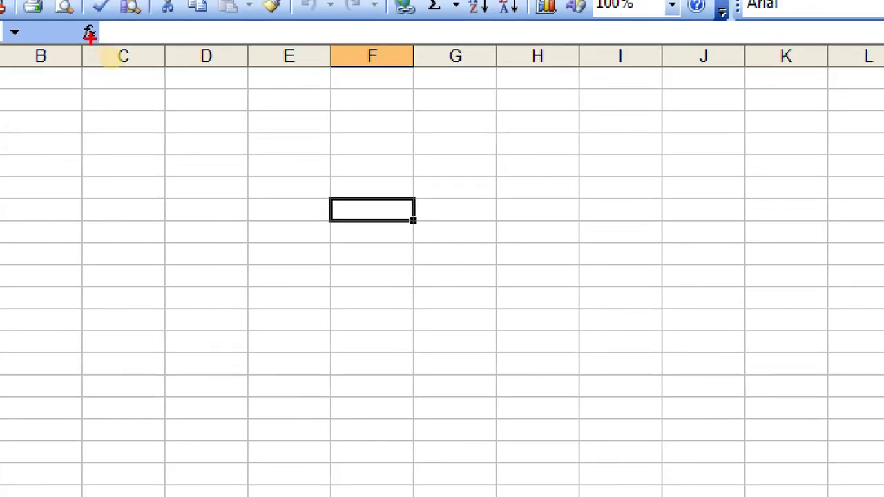
pyautogui.moveTo(114, 32)
pyautogui.mouseDown()
pyautogui.moveTo(79, 50)
pyautogui.moveTo(116, 41)
pyautogui.moveTo(112, 49)
pyautogui.mouseUp()
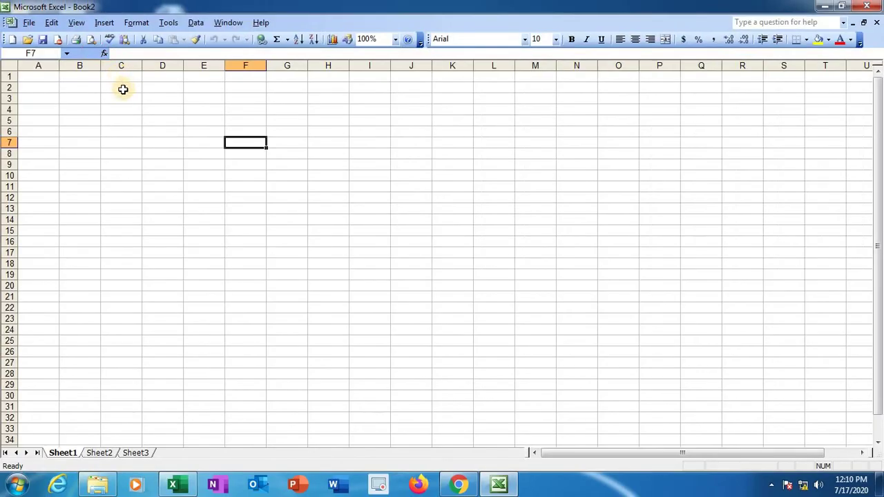
pyautogui.click(98, 122)
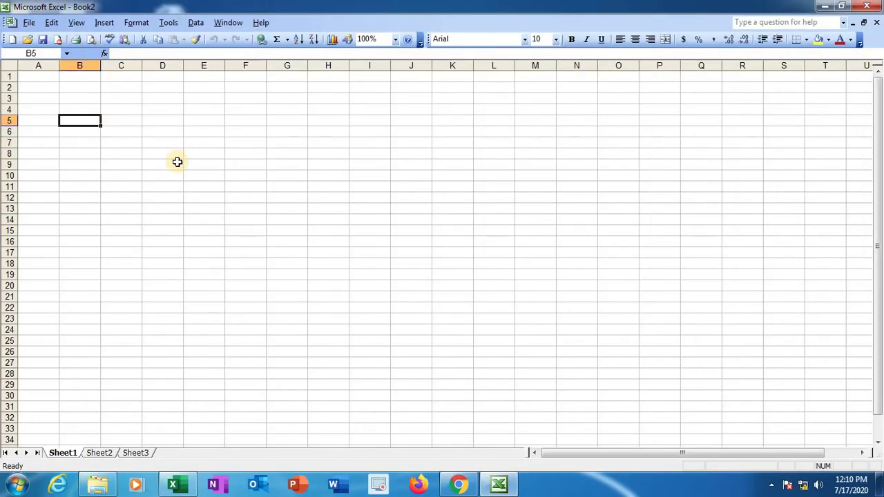
pyautogui.write('he')
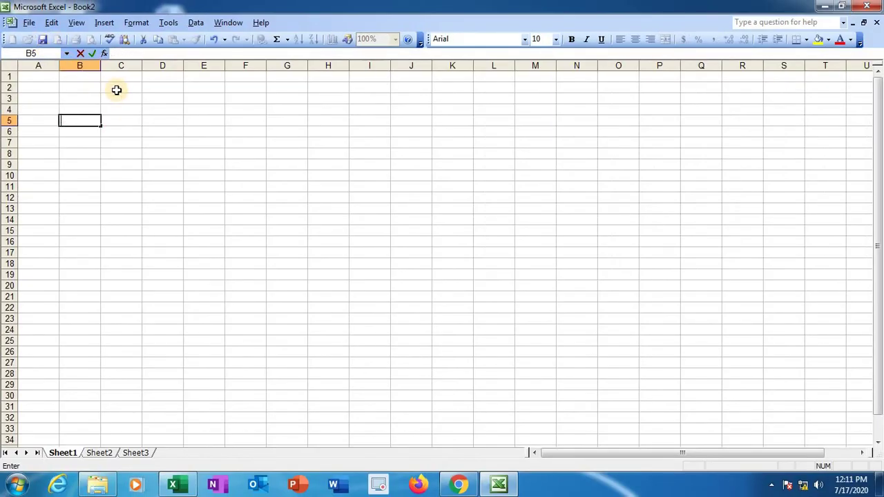
pyautogui.click(146, 131)
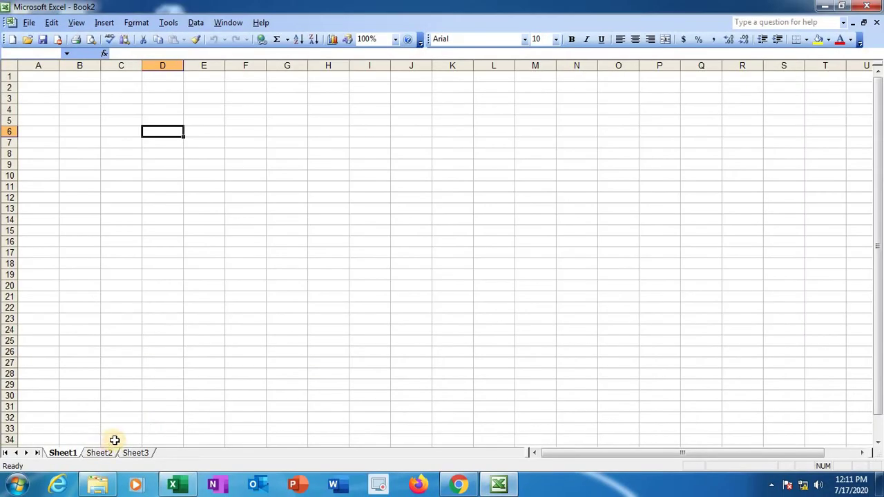
pyautogui.click(104, 22)
pyautogui.click(251, 156)
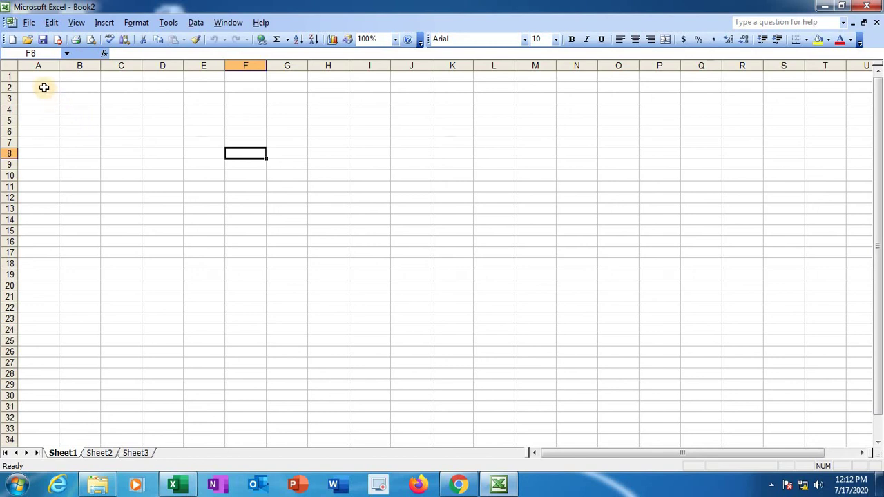
# Merge and centre A2:F4 and enter the title 'Auto Fill'.
pyautogui.moveTo(44, 87); pyautogui.dragTo(239, 114)
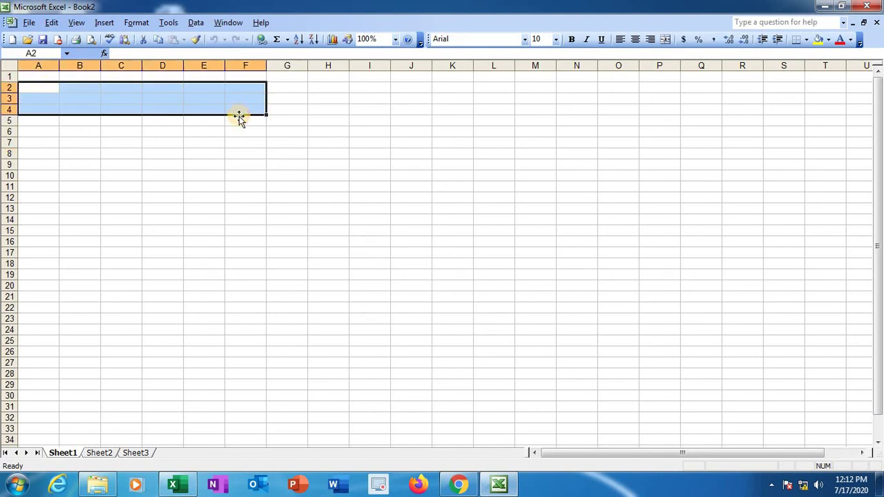
pyautogui.click(668, 40)
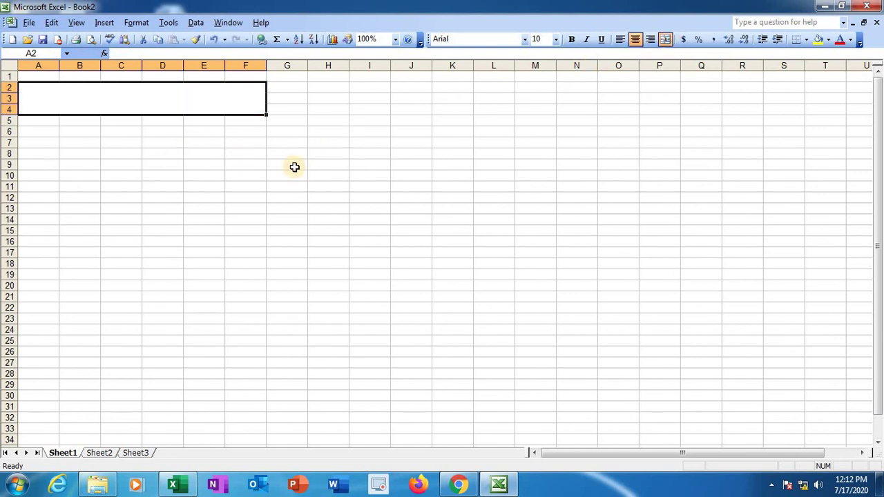
pyautogui.write('Auto Fi')
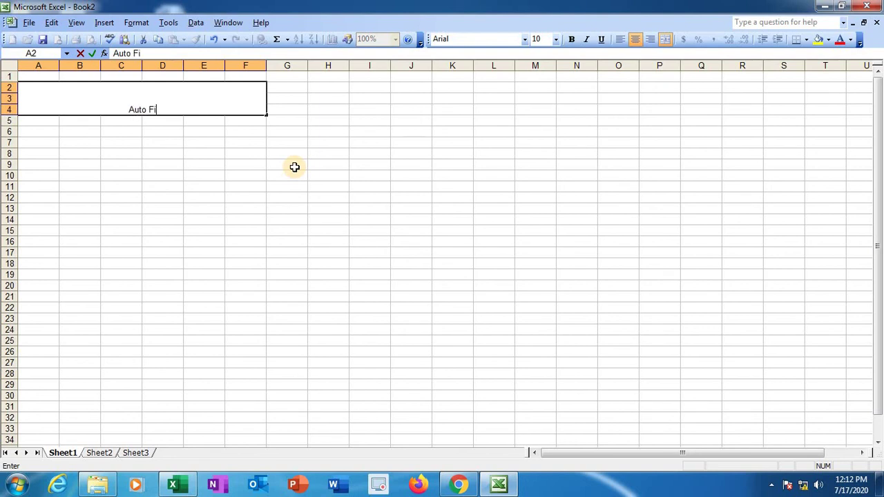
pyautogui.write('ll')
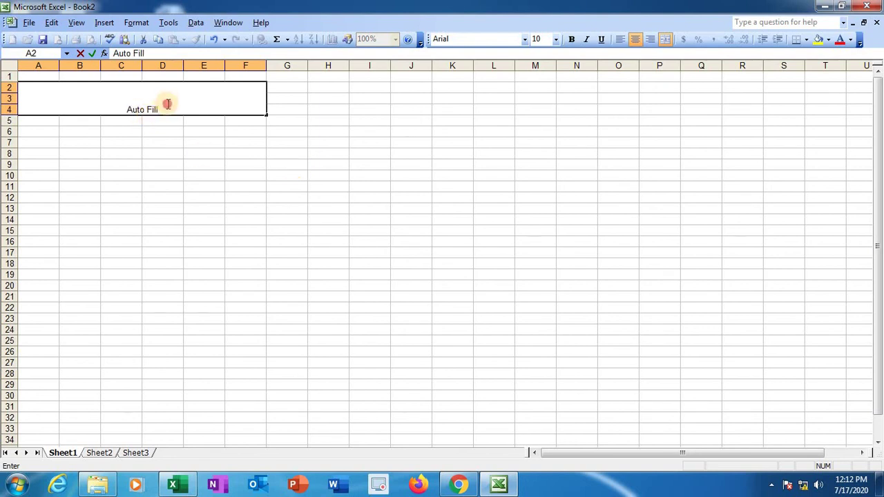
pyautogui.tripleClick(167, 107)
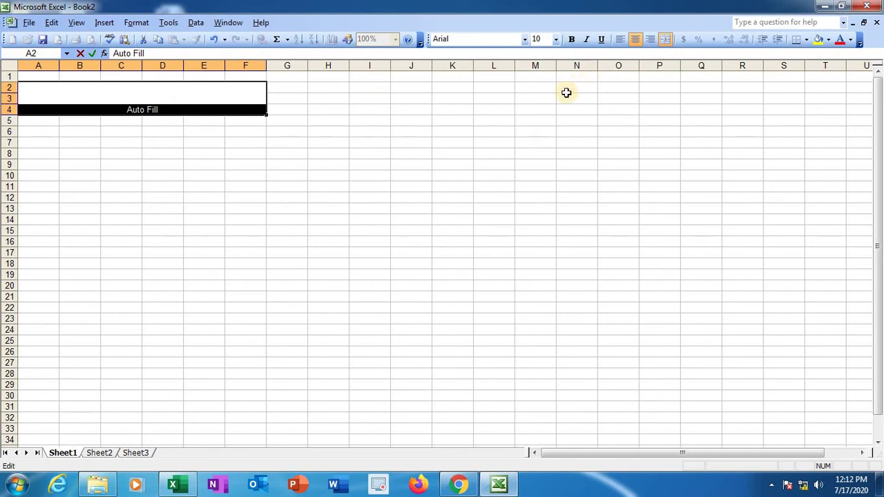
pyautogui.click(191, 111)
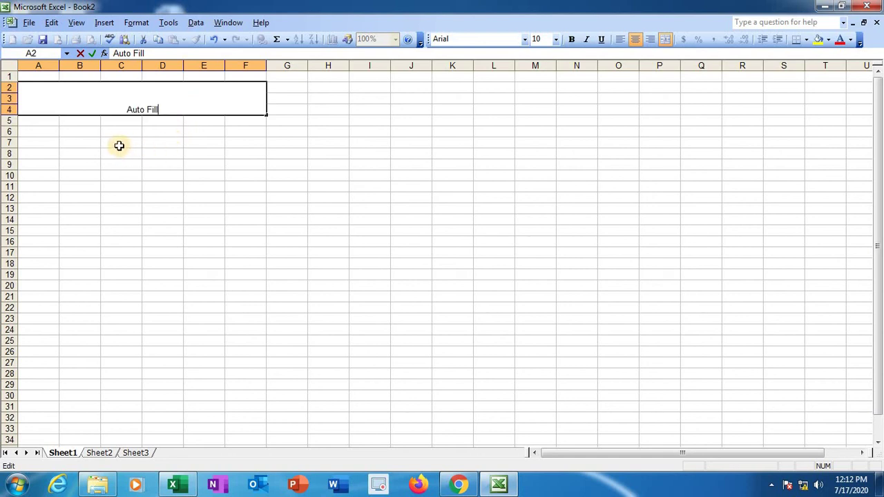
pyautogui.click(72, 133)
pyautogui.click(38, 136)
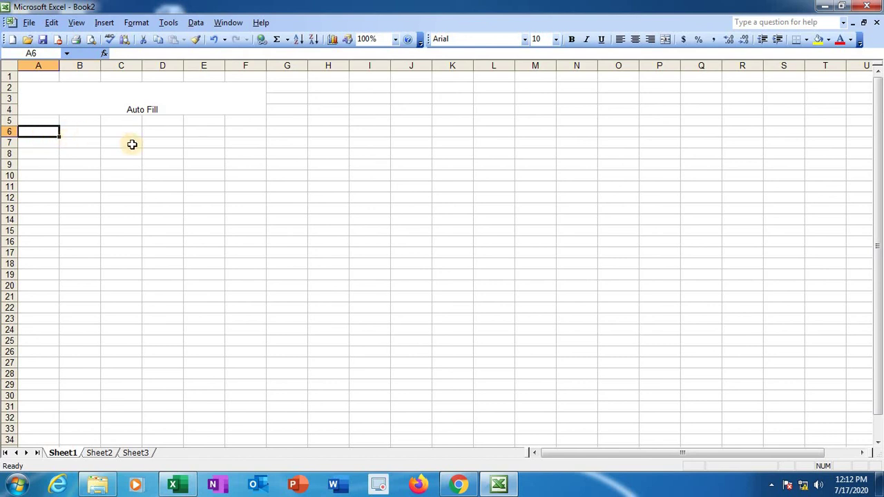
# Enter Sunday in cell A6.
pyautogui.write('sunday')
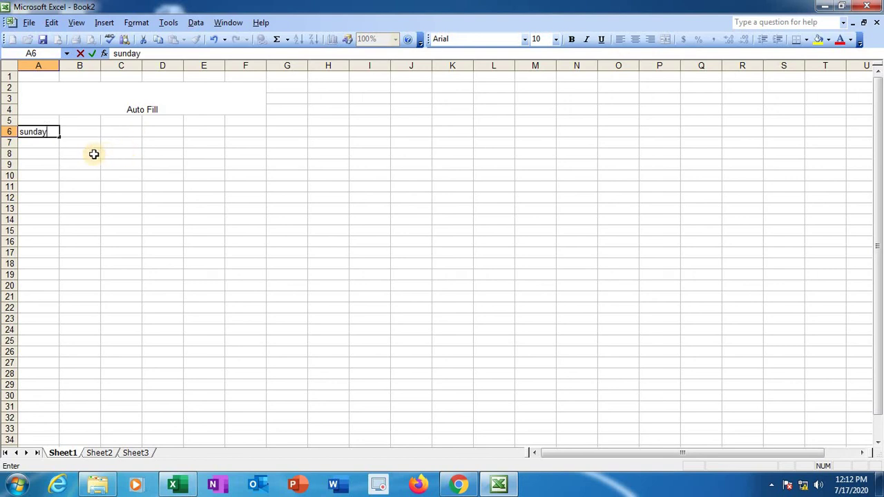
pyautogui.click(44, 151)
pyautogui.click(44, 134)
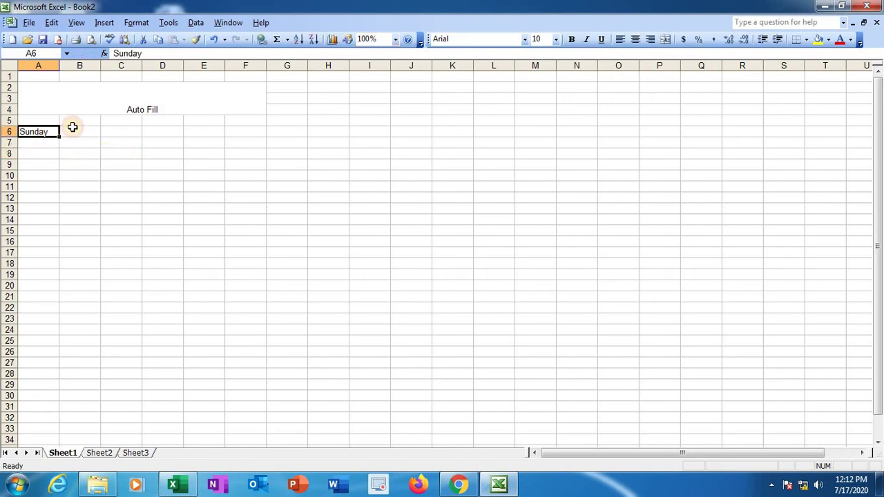
# Enlarge the Auto Fill heading text to 26 point.
pyautogui.click(145, 107)
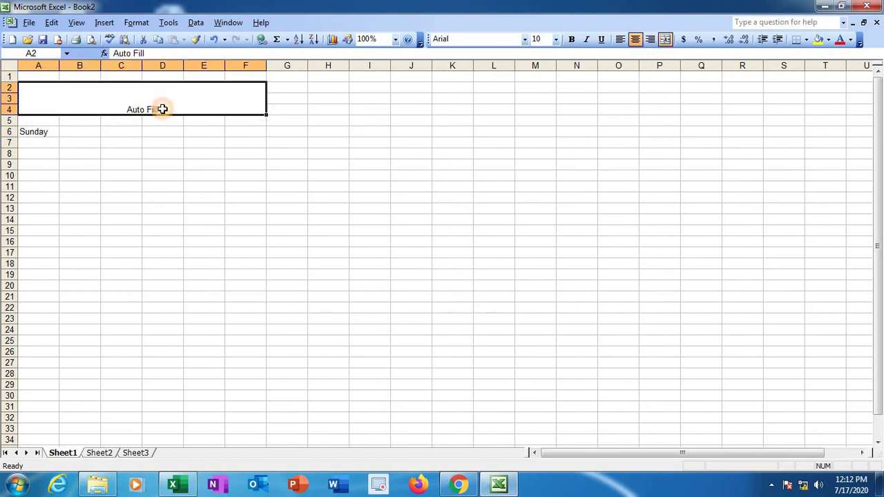
pyautogui.doubleClick(161, 109)
pyautogui.moveTo(166, 108); pyautogui.dragTo(122, 108)
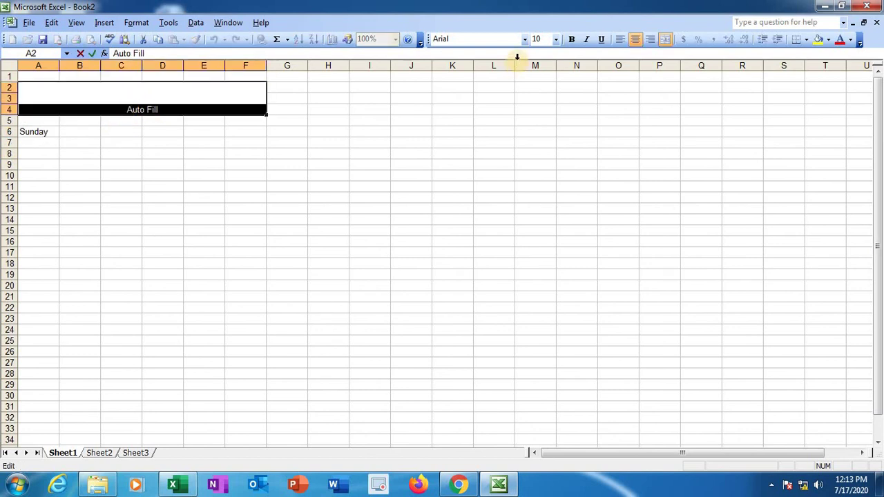
pyautogui.click(556, 40)
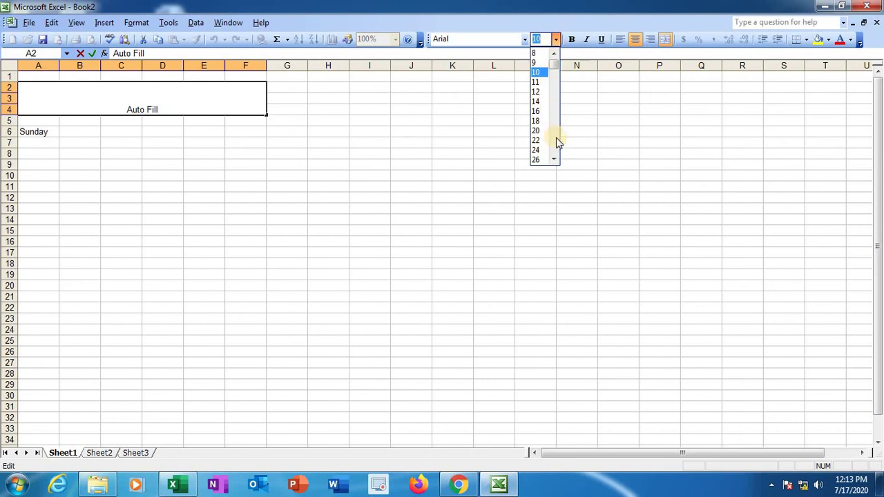
pyautogui.click(540, 159)
pyautogui.click(328, 217)
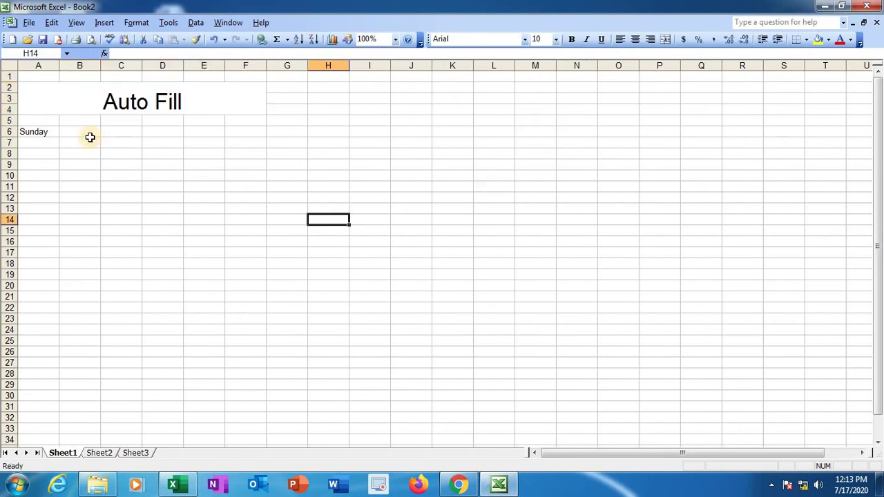
pyautogui.click(48, 132)
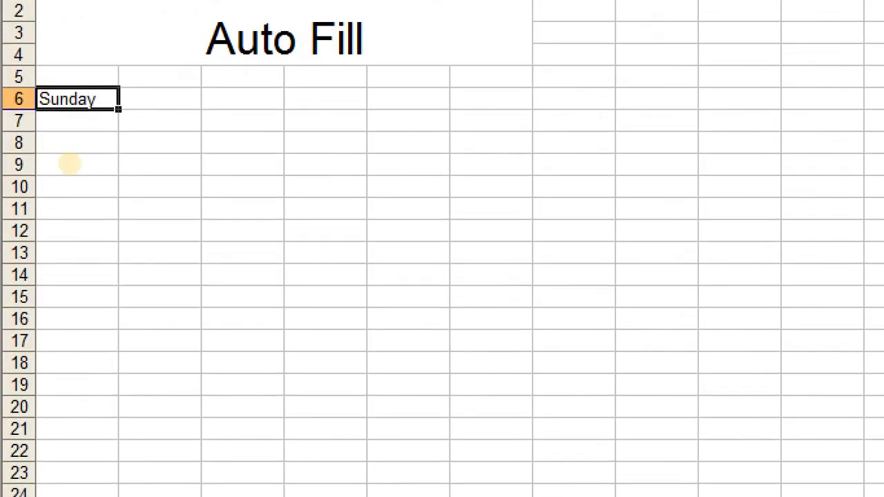
pyautogui.moveTo(111, 123)
pyautogui.mouseDown()
pyautogui.moveTo(133, 114)
pyautogui.moveTo(122, 100)
pyautogui.moveTo(104, 107)
pyautogui.moveTo(118, 121)
pyautogui.mouseUp()
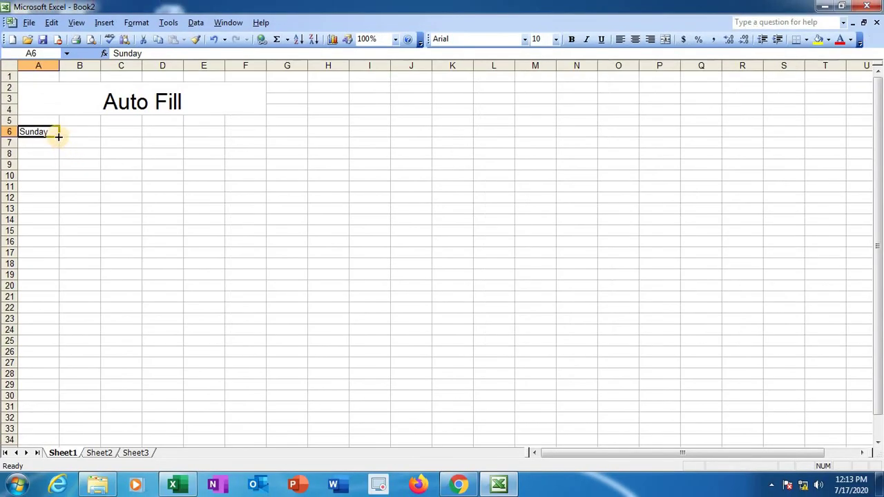
# AutoFill A6:A19 with weekdays, Sunday through Saturday twice.
pyautogui.moveTo(59, 136); pyautogui.dragTo(55, 280)
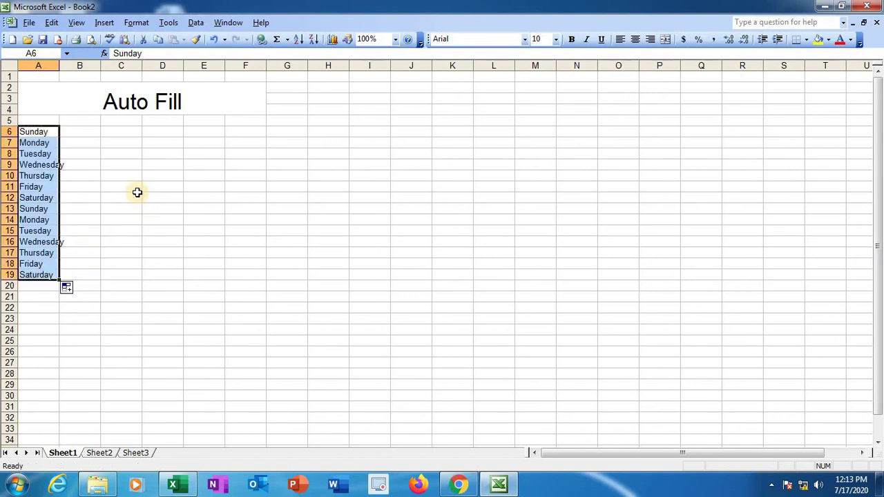
pyautogui.click(121, 177)
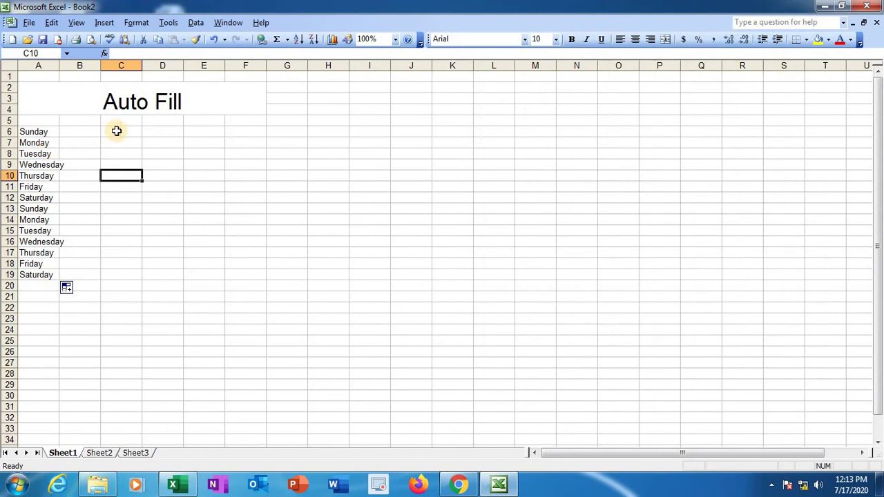
# Enter january in C6 and AutoFill month names down to C19, ending at february.
pyautogui.click(234, 113)
pyautogui.write('january')
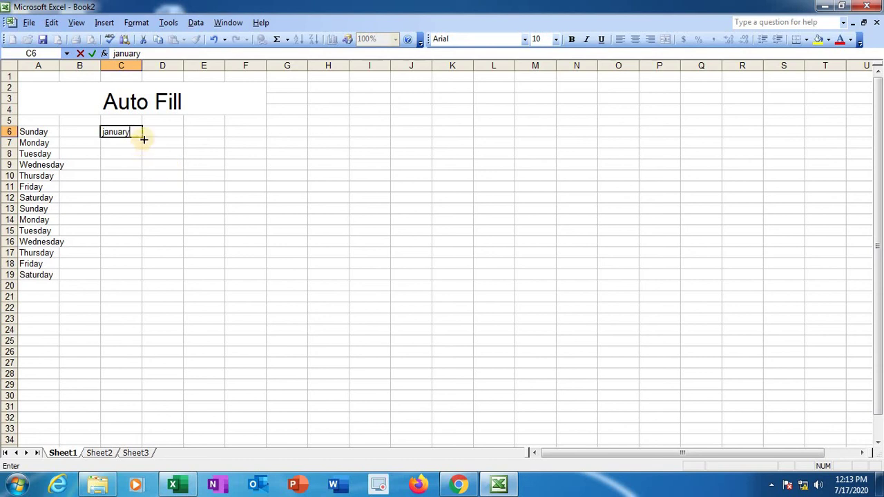
pyautogui.moveTo(144, 139); pyautogui.dragTo(148, 279)
pyautogui.click(237, 144)
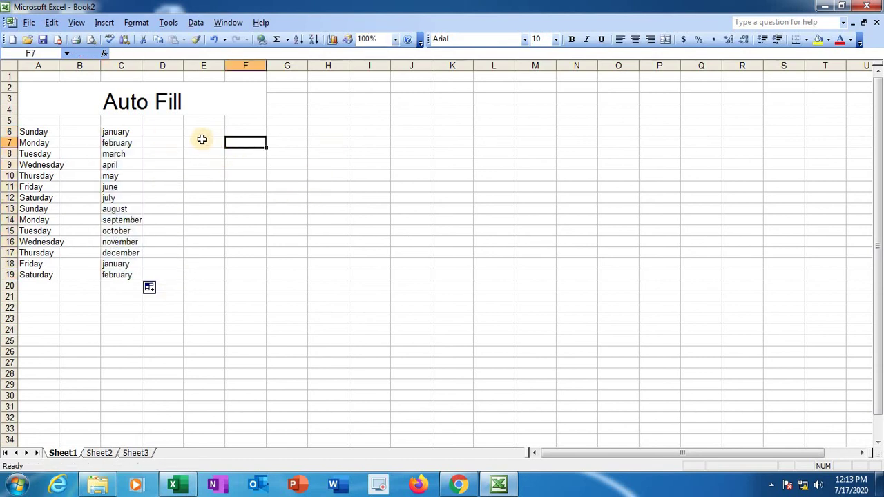
# Enter sun in E6 and AutoFill abbreviated weekdays, sun through sat, down to E19.
pyautogui.click(199, 134)
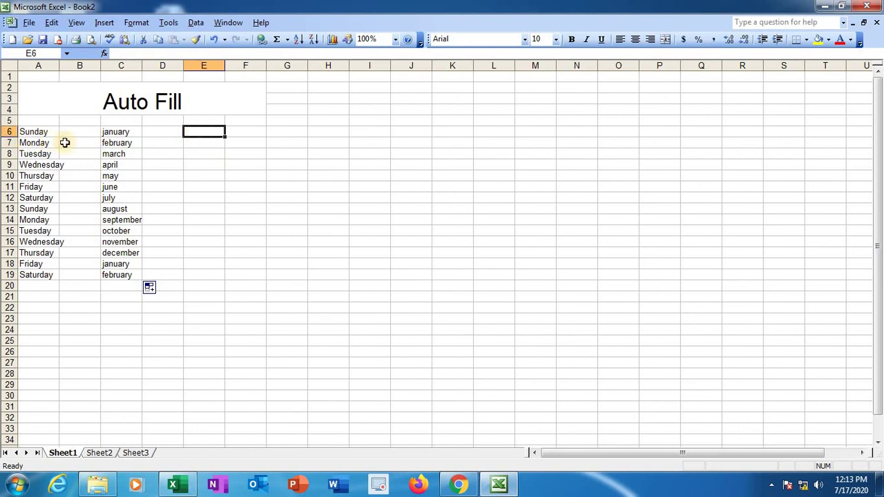
pyautogui.write('sun')
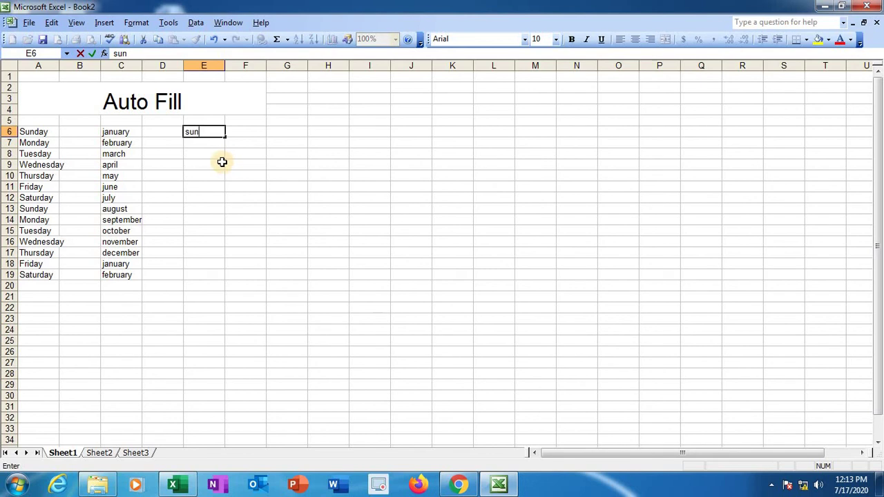
pyautogui.click(220, 164)
pyautogui.click(218, 135)
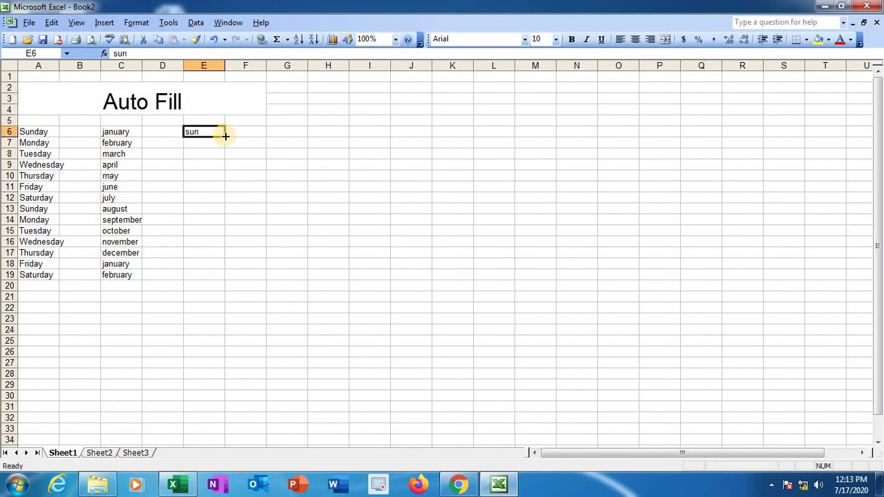
pyautogui.moveTo(225, 136); pyautogui.dragTo(215, 279)
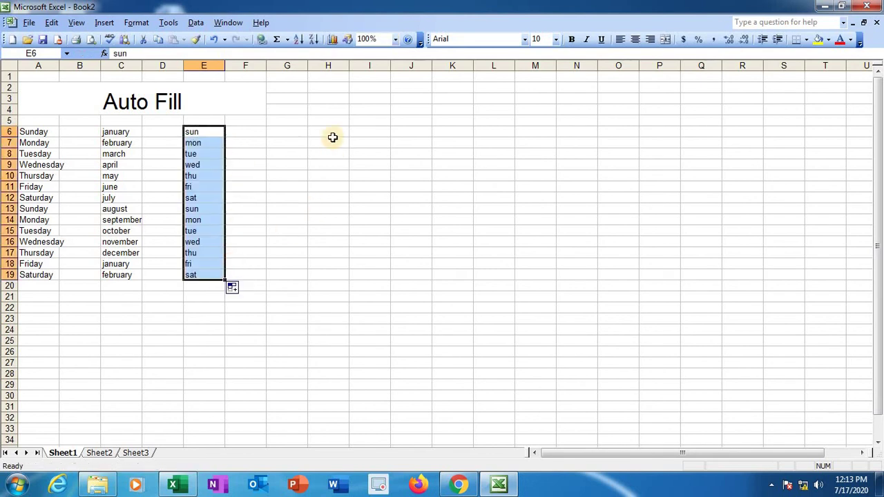
pyautogui.click(294, 131)
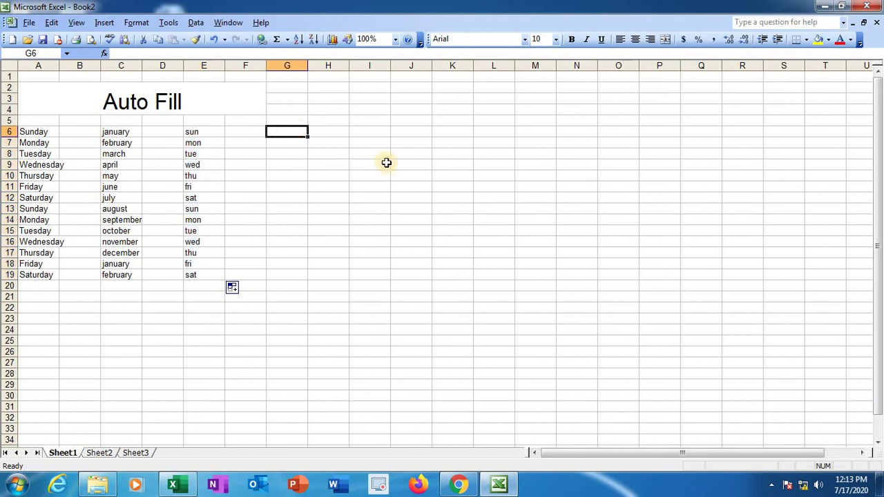
# Enter jan in G6 and AutoFill short month names down to G19.
pyautogui.write('jan')
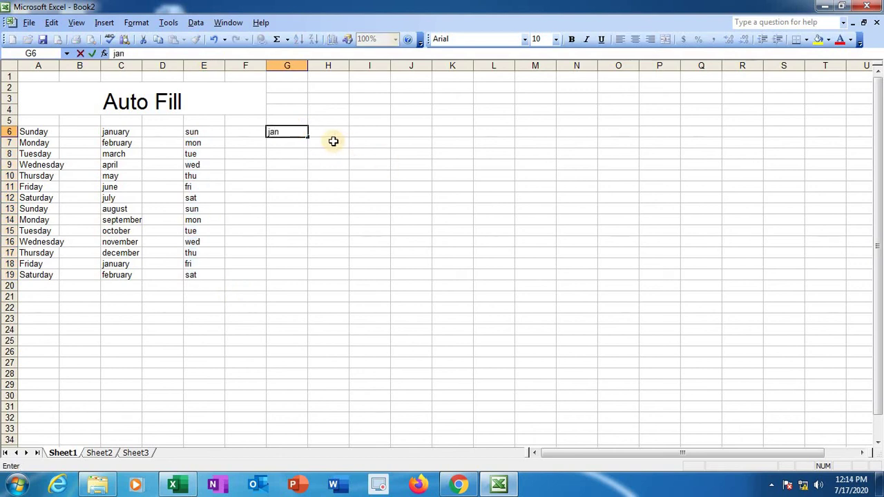
pyautogui.moveTo(309, 139); pyautogui.dragTo(320, 286)
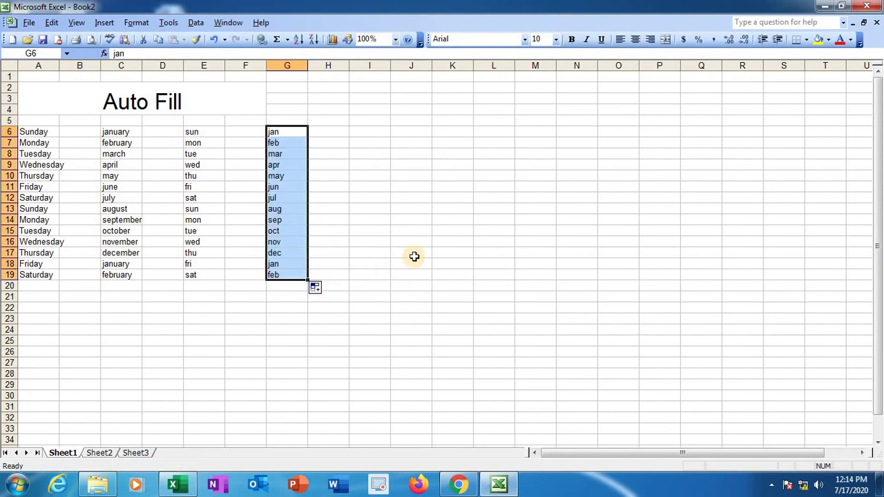
pyautogui.click(412, 252)
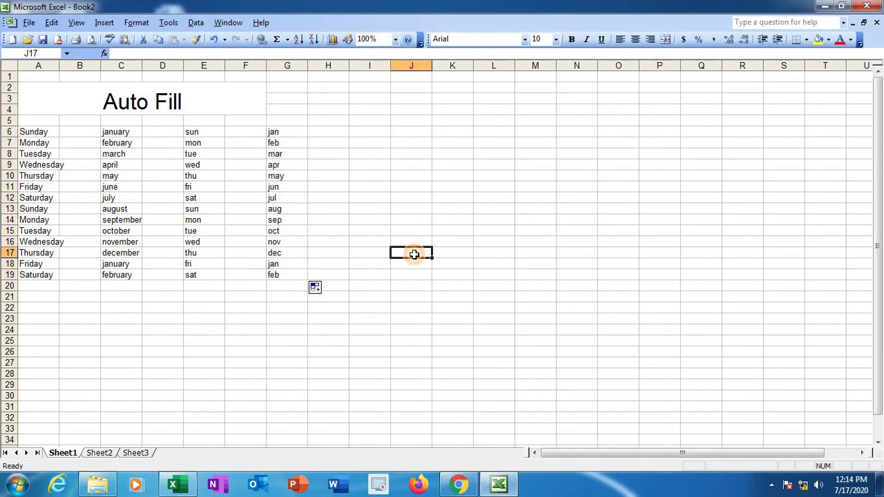
# Enter 1 and 2 in I6:I7 and extend the series to 14 at I19.
pyautogui.click(367, 133)
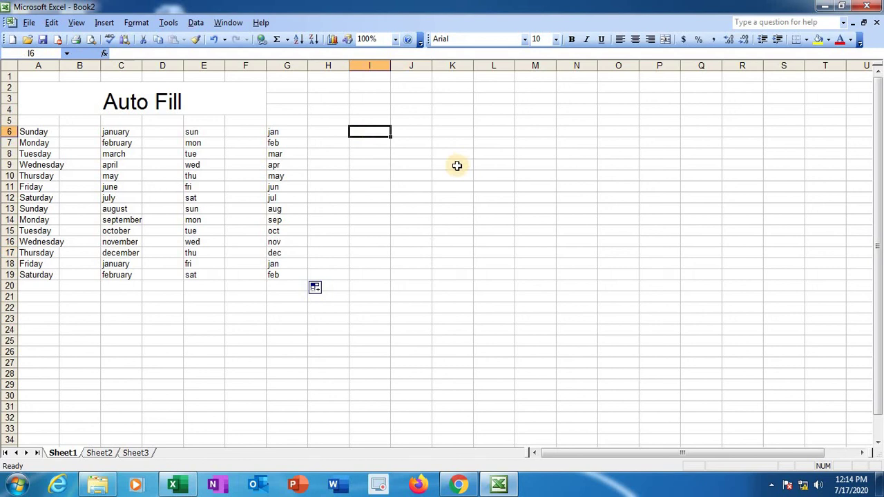
pyautogui.write('1')
pyautogui.click(376, 143)
pyautogui.write('2')
pyautogui.click(377, 154)
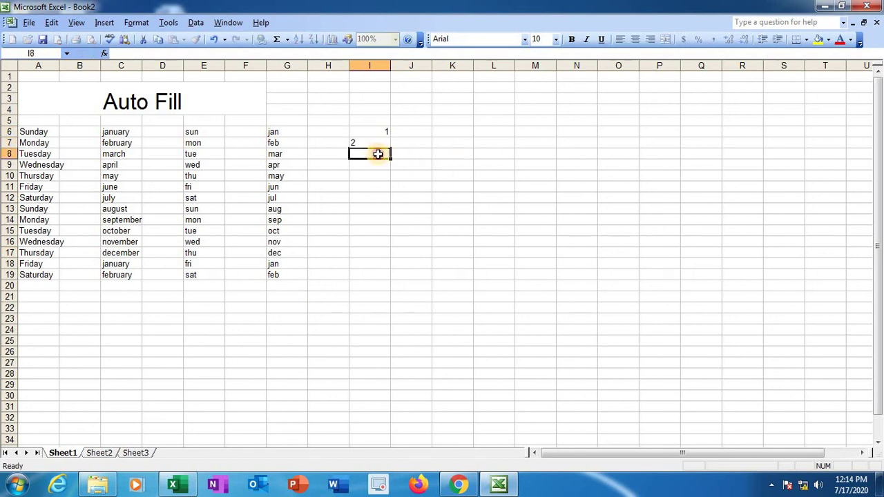
pyautogui.moveTo(375, 132); pyautogui.dragTo(389, 277)
pyautogui.click(454, 214)
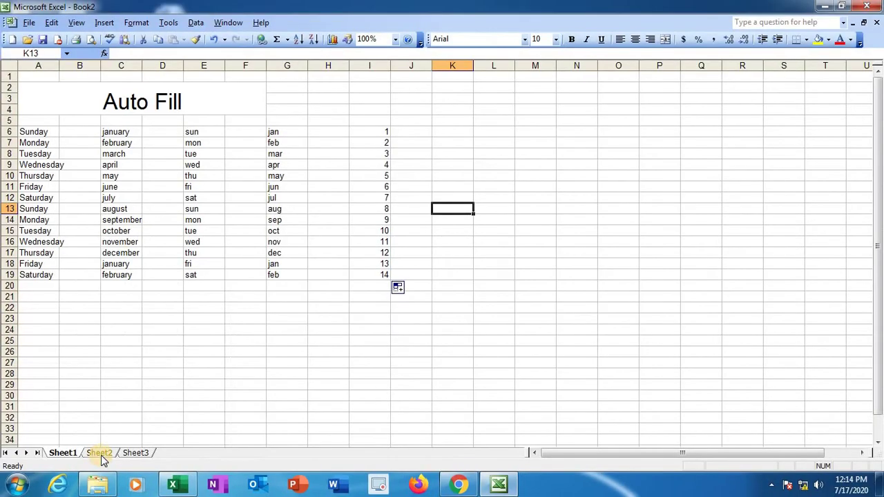
# On Sheet2, merge and centre B2:P5 and enter 'Mathematical Operations'.
pyautogui.click(200, 431)
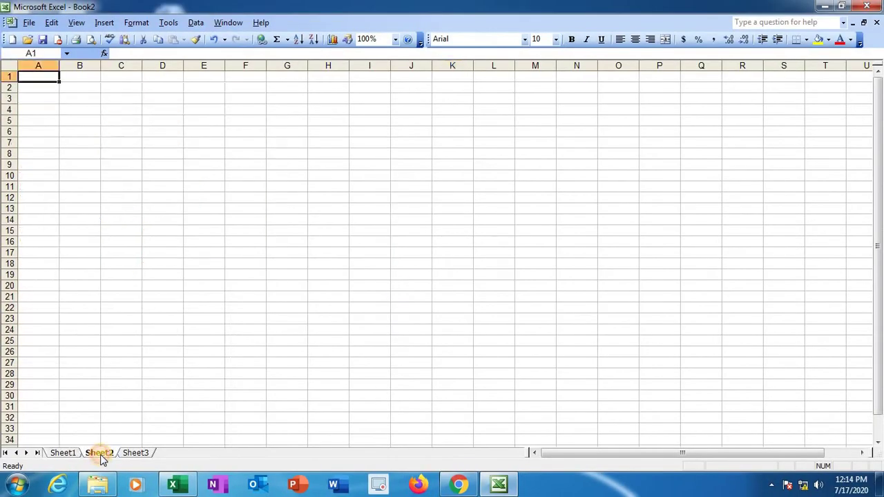
pyautogui.moveTo(88, 91); pyautogui.dragTo(656, 120)
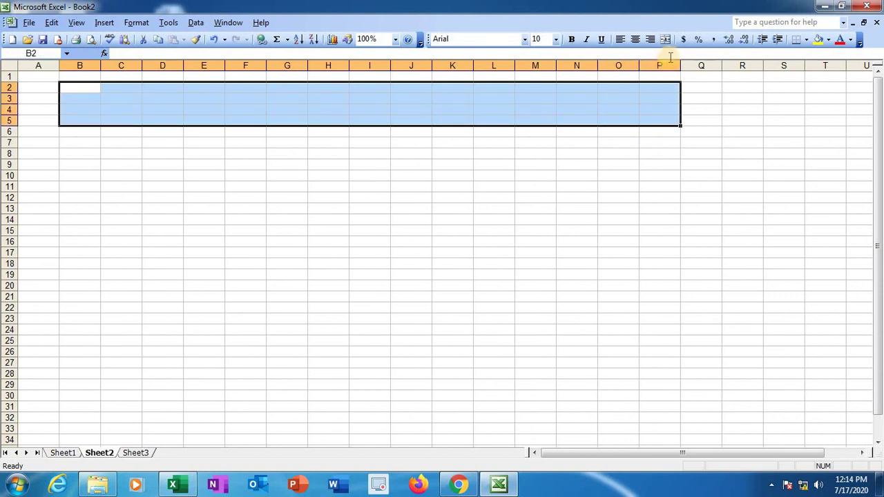
pyautogui.click(665, 38)
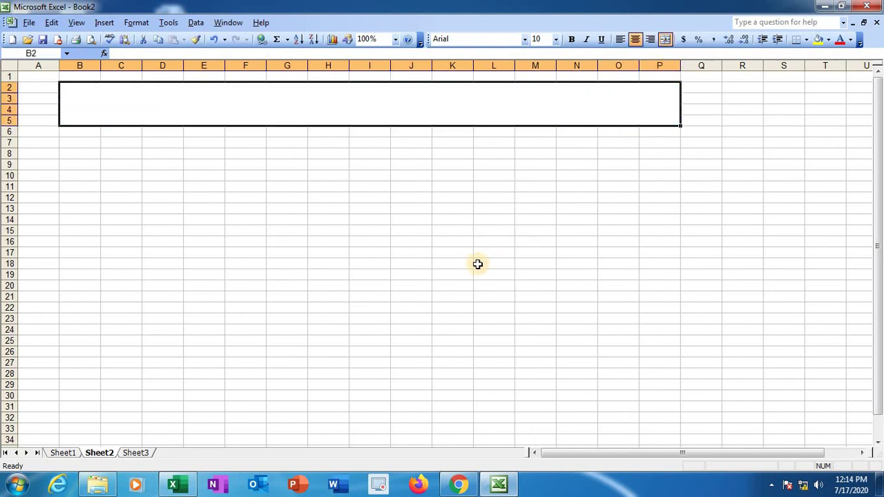
pyautogui.write('Mat')
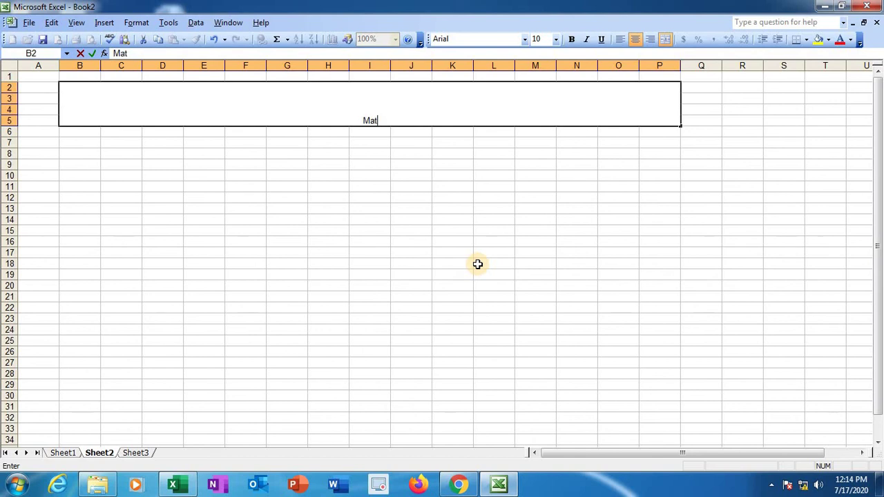
pyautogui.write('hematical Op')
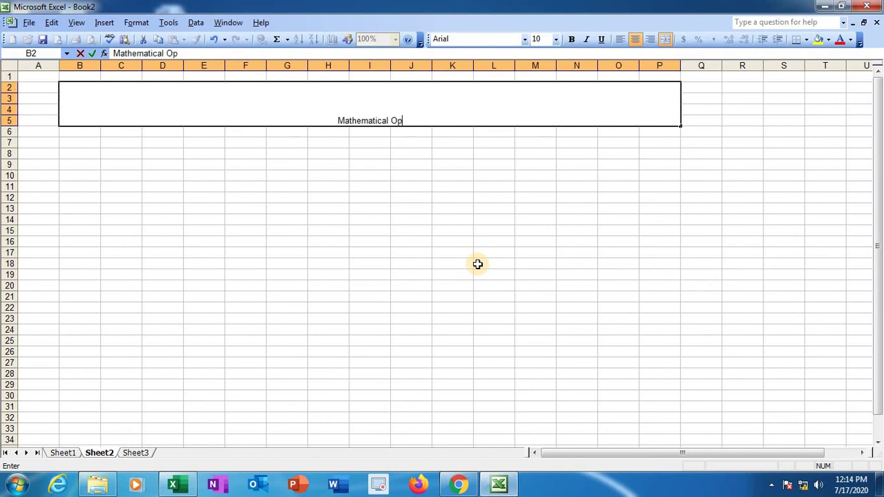
pyautogui.write('erations')
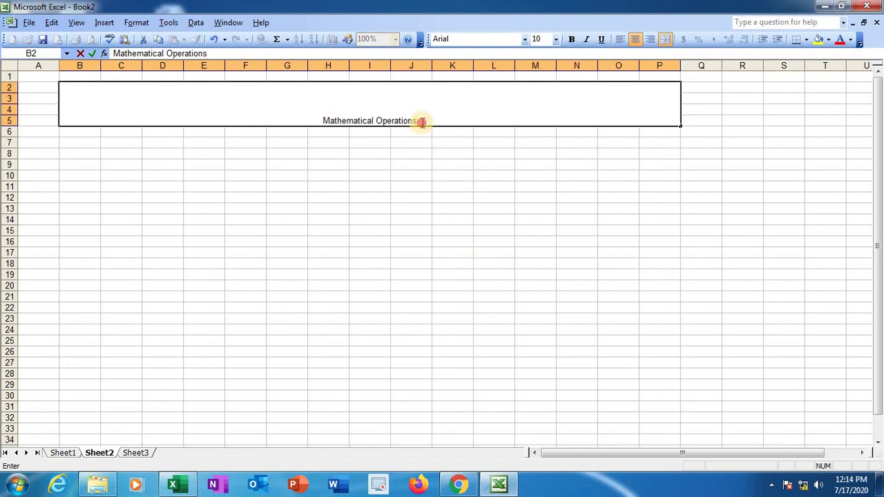
# Format the Mathematical Operations title as red 26-point text.
pyautogui.moveTo(422, 123); pyautogui.dragTo(315, 120)
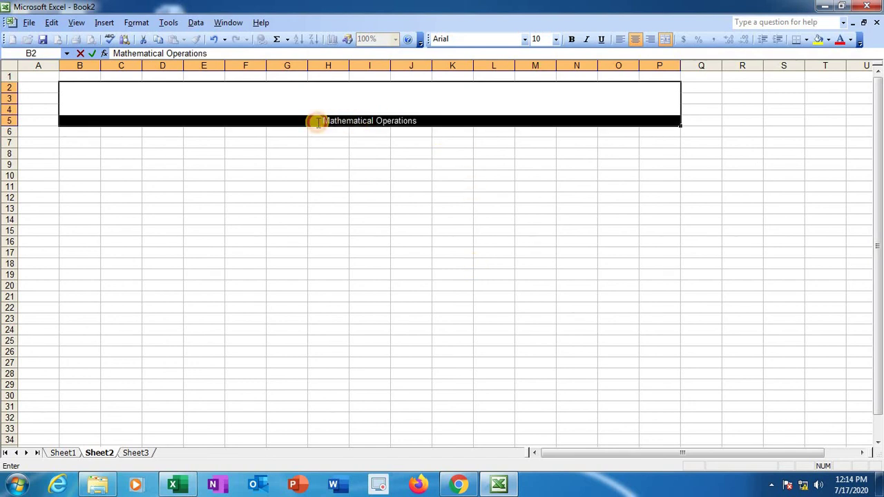
pyautogui.click(556, 39)
pyautogui.click(547, 159)
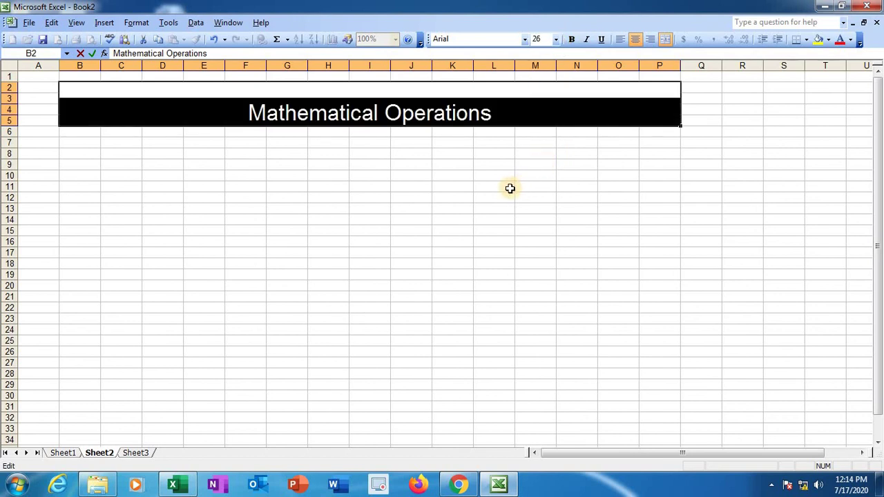
pyautogui.click(840, 40)
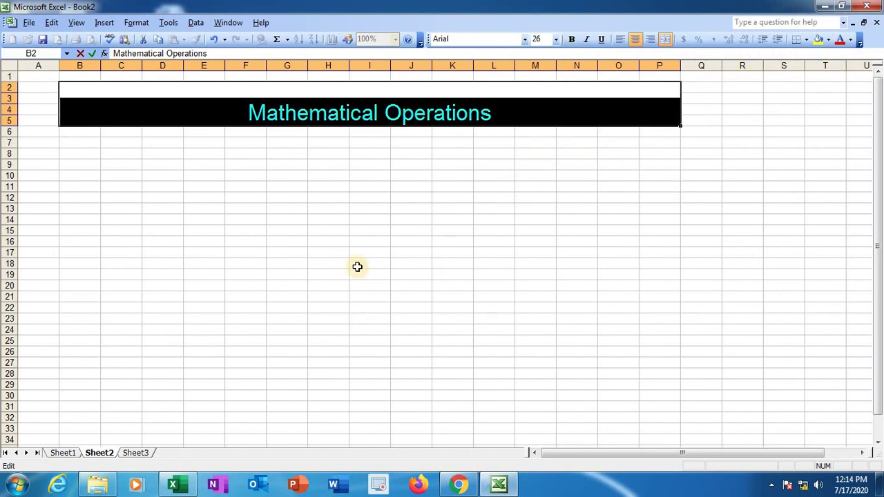
pyautogui.click(357, 267)
pyautogui.moveTo(26, 154); pyautogui.dragTo(183, 183)
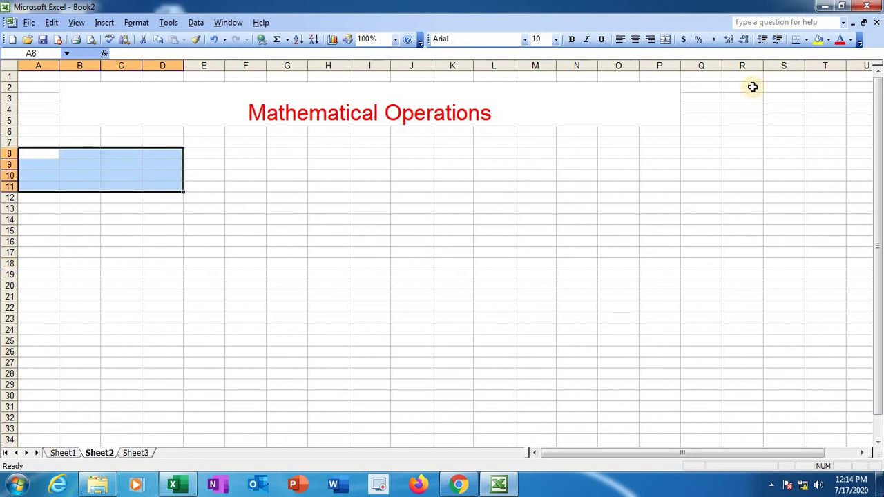
# Merge A8:D11 and enter 'Additions' there as a red 26-point title.
pyautogui.click(666, 38)
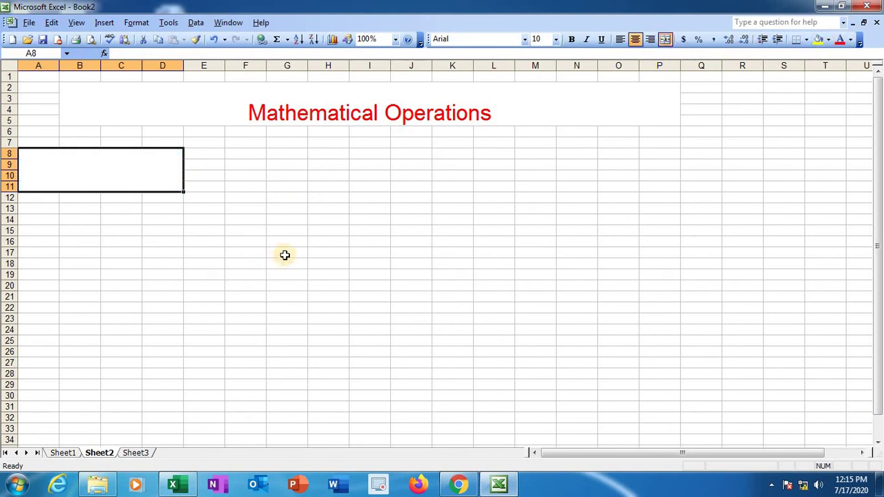
pyautogui.write('Additions')
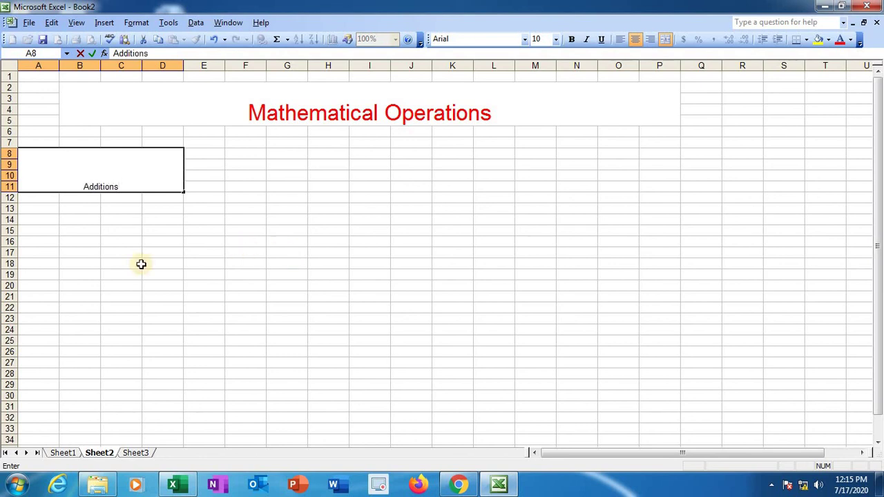
pyautogui.moveTo(122, 188); pyautogui.dragTo(92, 187)
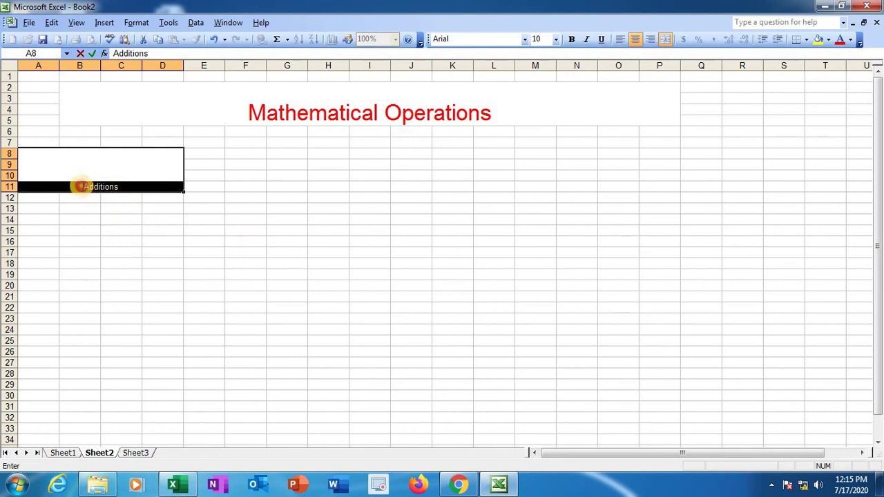
pyautogui.click(556, 40)
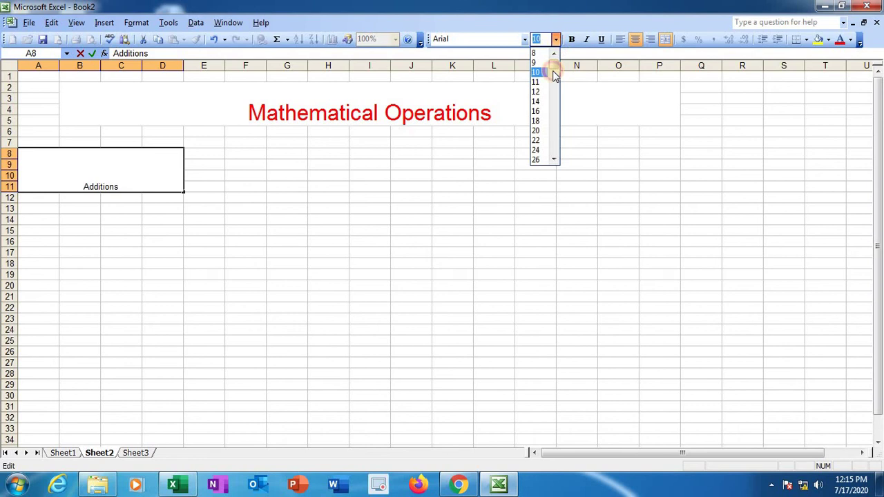
pyautogui.click(535, 160)
pyautogui.click(839, 42)
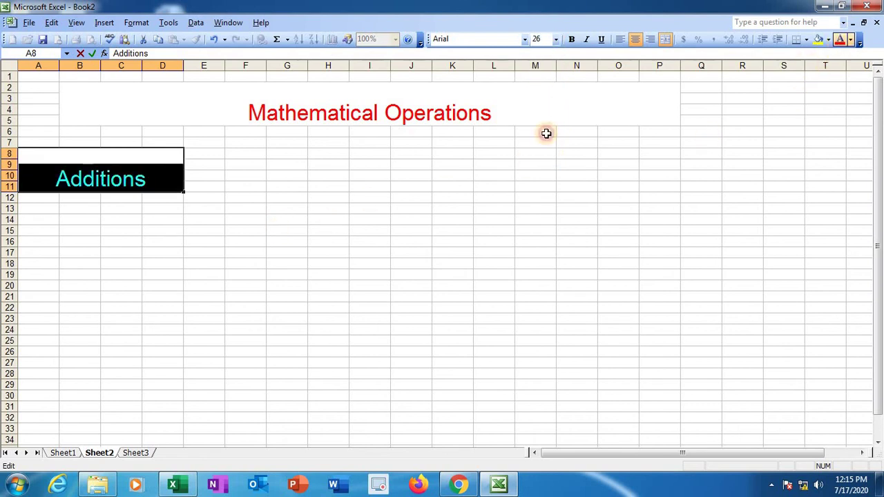
pyautogui.click(111, 229)
pyautogui.click(43, 217)
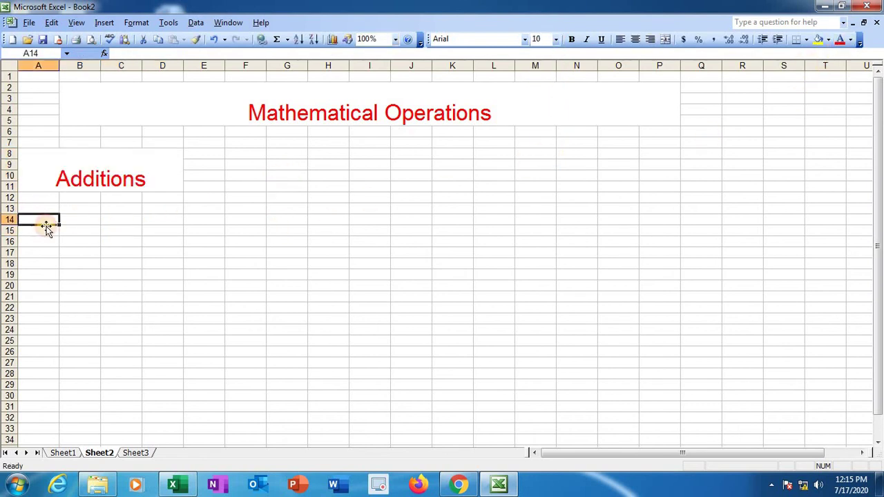
# Enter number pairs 12/34, 5/6, 56/67, 546/7, 45/76 and 456/345 in rows 14–19.
pyautogui.write('12')
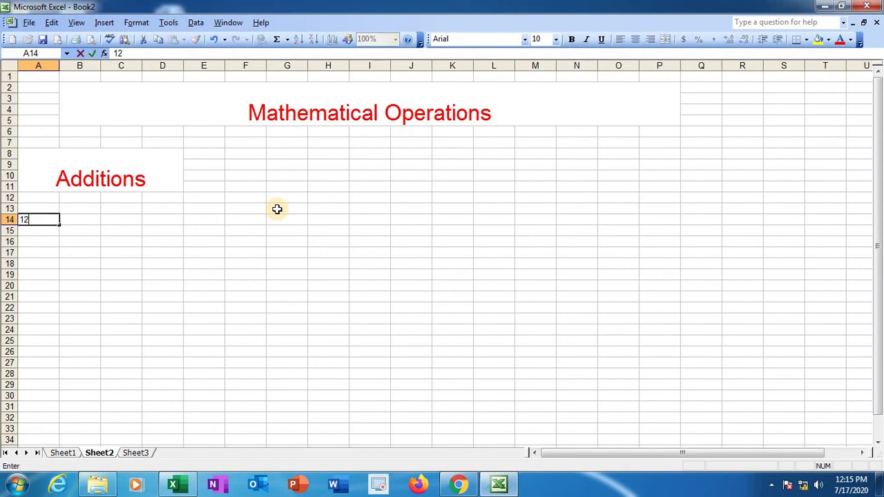
pyautogui.press('Tab')
pyautogui.write('34')
pyautogui.press('Down')
pyautogui.press('Left')
pyautogui.write('5')
pyautogui.press('Tab')
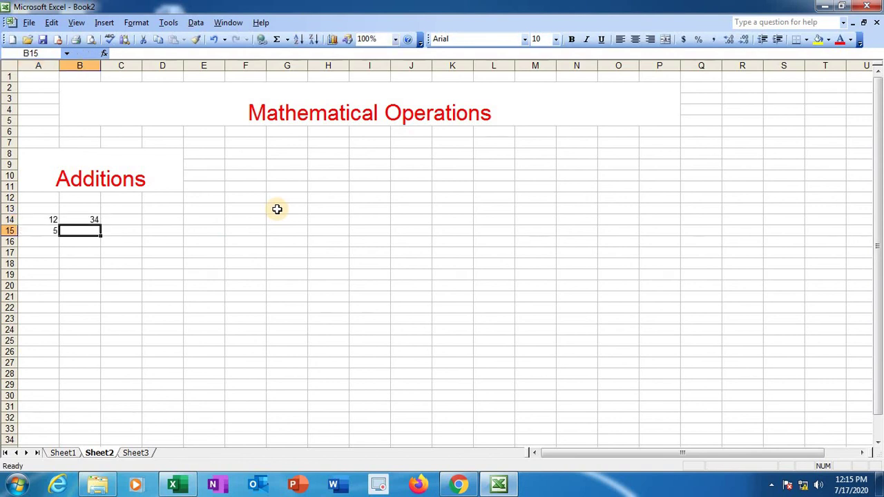
pyautogui.write('6')
pyautogui.press('Down')
pyautogui.press('Left')
pyautogui.write('56')
pyautogui.press('Tab')
pyautogui.write('67')
pyautogui.press('Down')
pyautogui.press('Left')
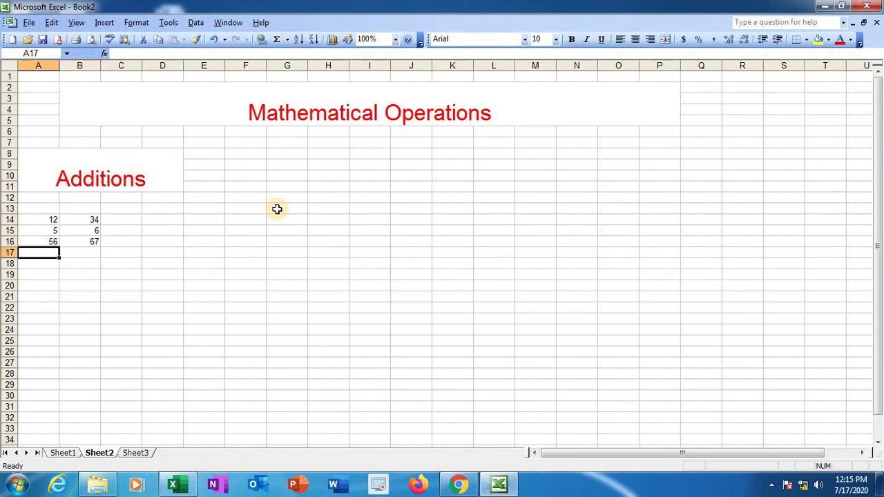
pyautogui.write('546')
pyautogui.press('Tab')
pyautogui.write('7')
pyautogui.press('Down')
pyautogui.press('Left')
pyautogui.write('45')
pyautogui.press('Tab')
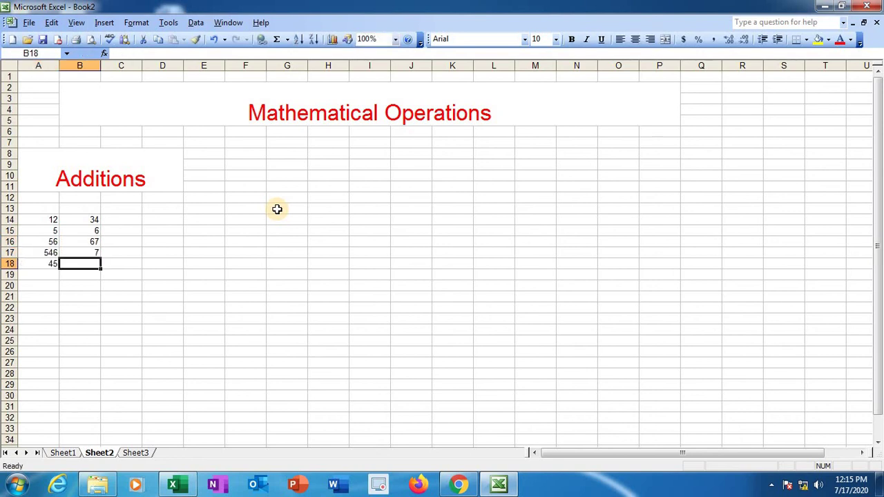
pyautogui.write('76')
pyautogui.press('Down')
pyautogui.press('Left')
pyautogui.write('456')
pyautogui.press('Tab')
pyautogui.write('345')
pyautogui.press('Down')
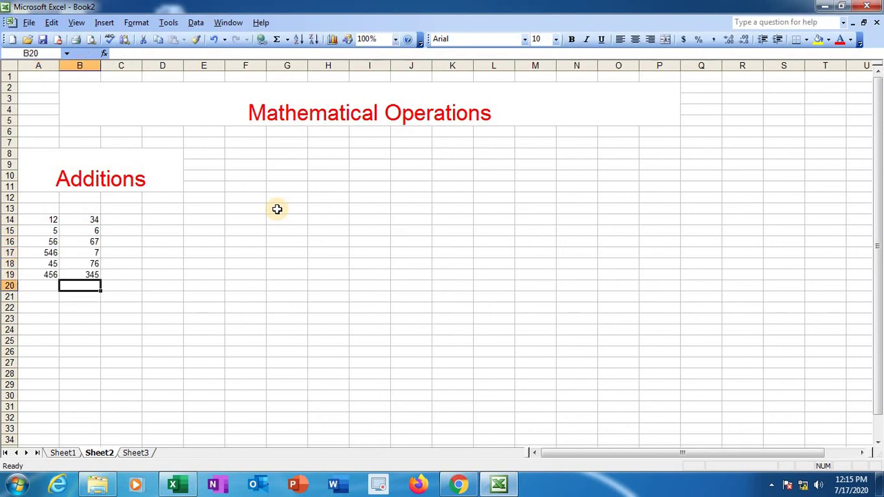
pyautogui.press('Left')
# Enter pairs 34/657, 34/6, 34/67 and the final values 45, 76, 4, 4, 45 in rows 20–24.
pyautogui.write('34')
pyautogui.press('Tab')
pyautogui.write('657')
pyautogui.press('Down')
pyautogui.press('Left')
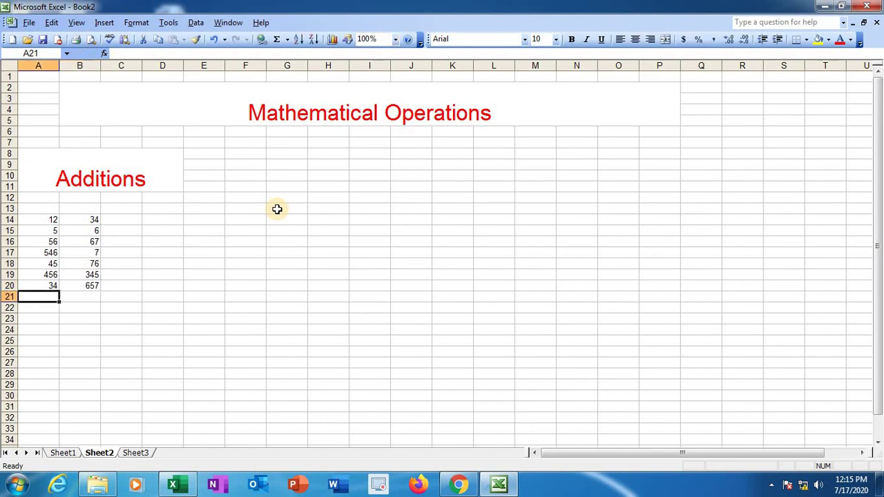
pyautogui.write('34')
pyautogui.press('Tab')
pyautogui.write('6')
pyautogui.press('Down')
pyautogui.press('Left')
pyautogui.write('34')
pyautogui.press('Tab')
pyautogui.write('67')
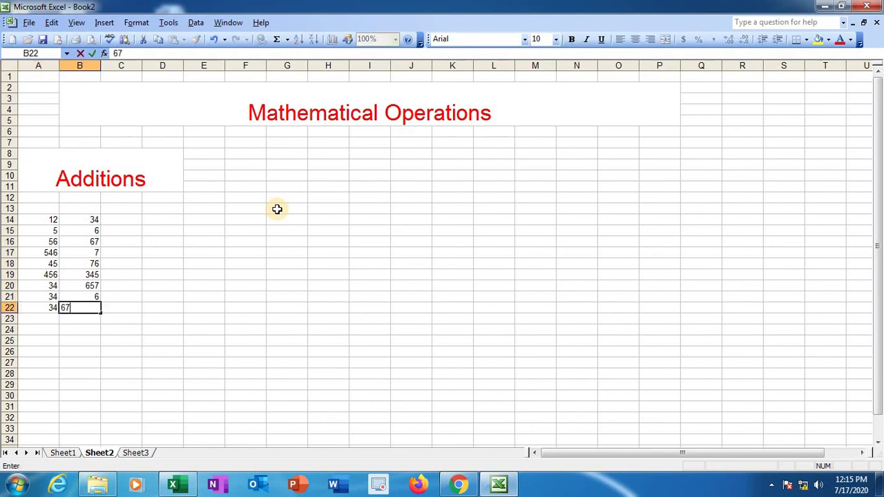
pyautogui.press('Down')
pyautogui.press('Left')
pyautogui.write('45')
pyautogui.press('Tab')
pyautogui.write('76')
pyautogui.press('Left')
pyautogui.write('4')
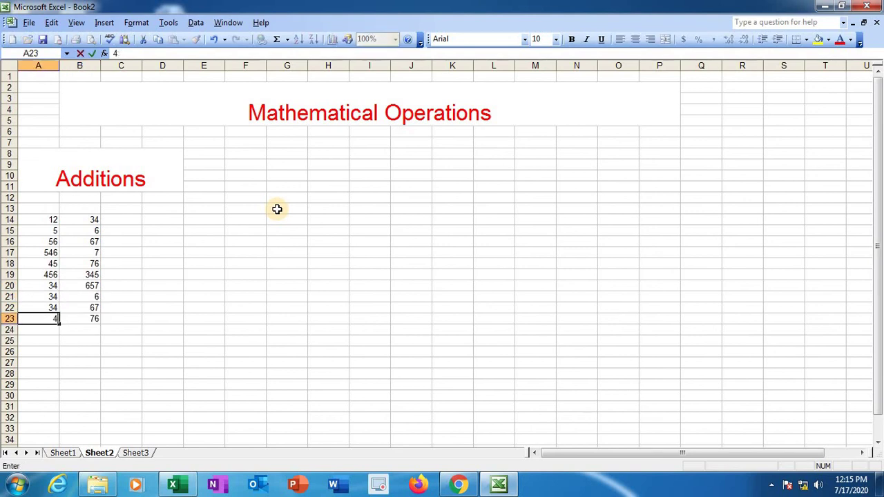
pyautogui.press('Tab')
pyautogui.press('Down')
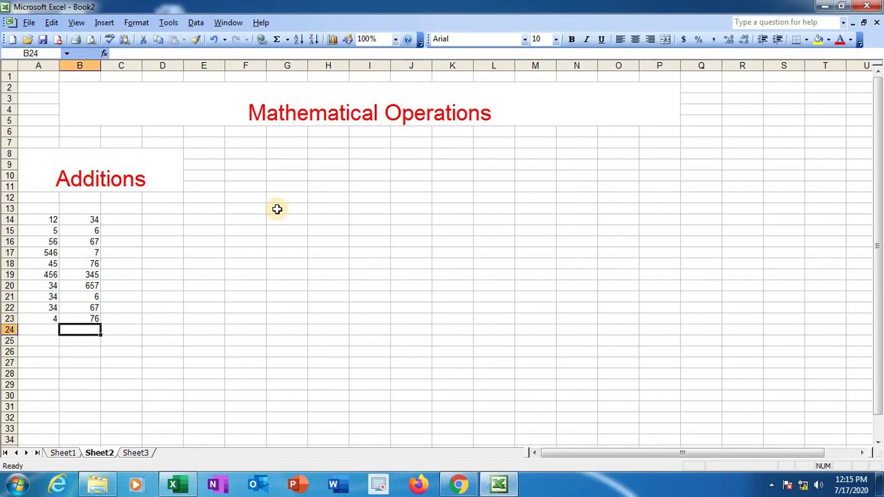
pyautogui.write('4')
pyautogui.press('Left')
pyautogui.write('45')
pyautogui.press('Tab')
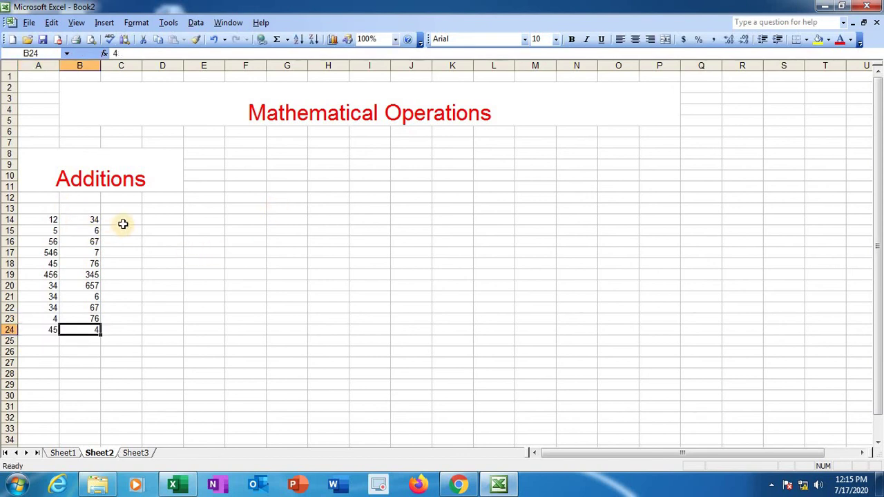
# Label cells A13 and B13 as A and B.
pyautogui.click(48, 212)
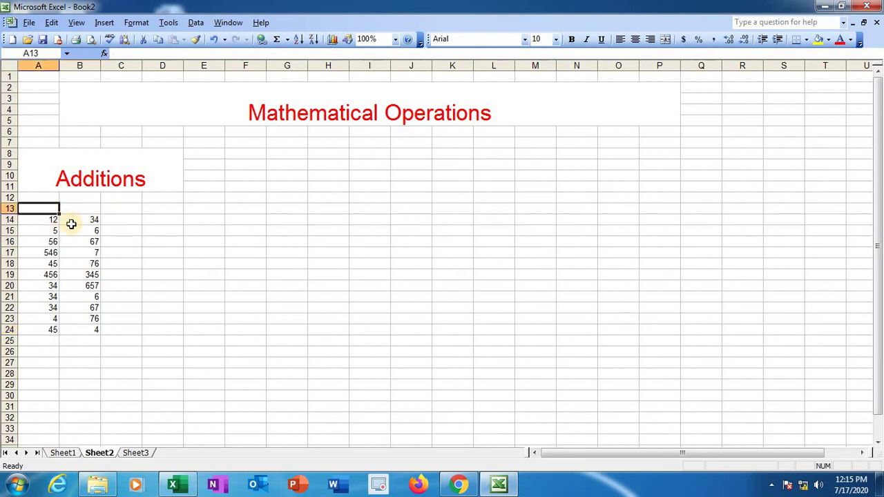
pyautogui.write('A')
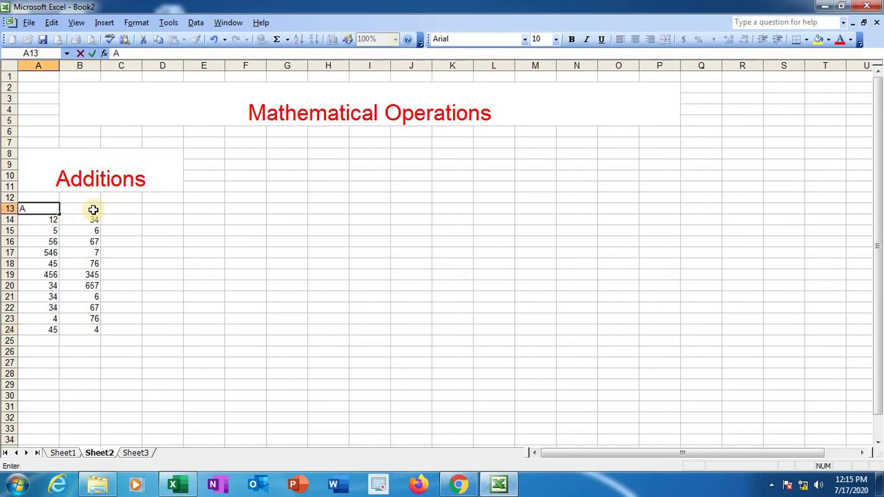
pyautogui.click(98, 209)
pyautogui.write('B')
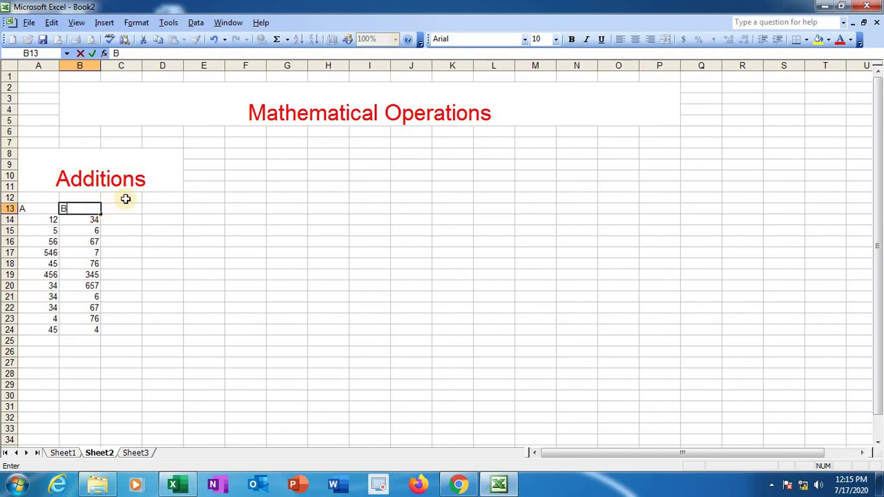
pyautogui.click(125, 208)
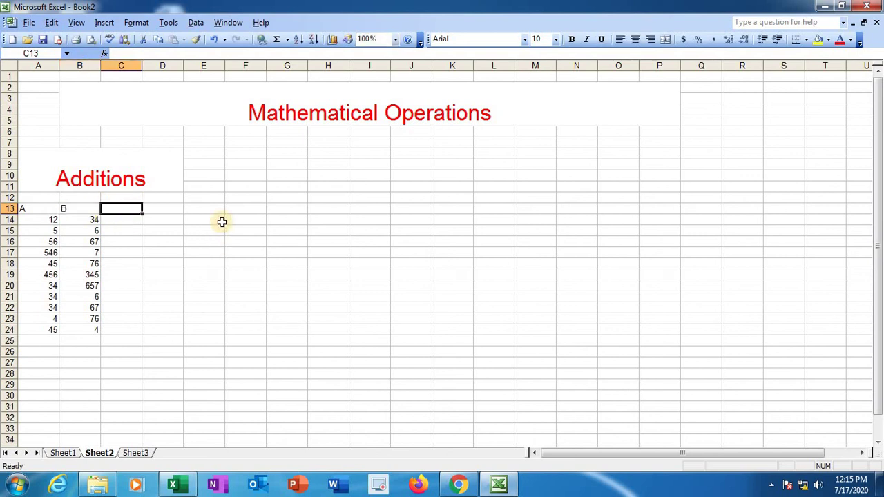
# Enter the A+B header in C13, correcting its lowercase first letter.
pyautogui.write('a+B')
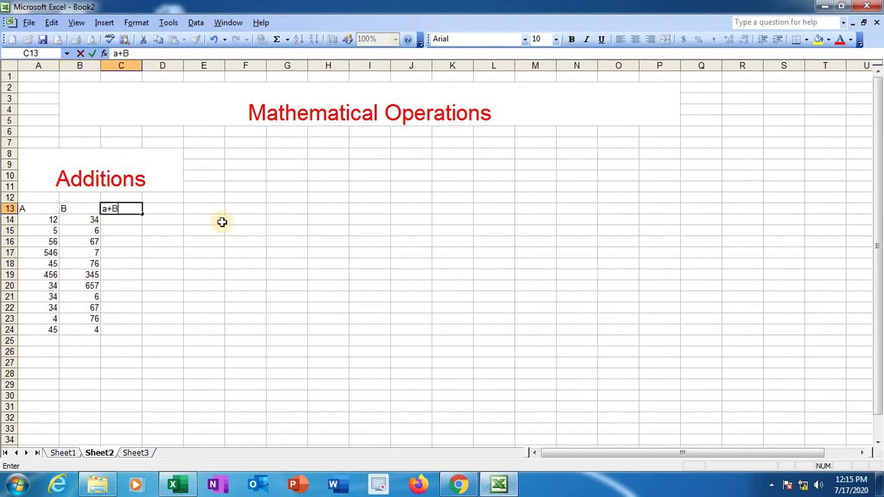
pyautogui.press('Left')
pyautogui.press('Left')
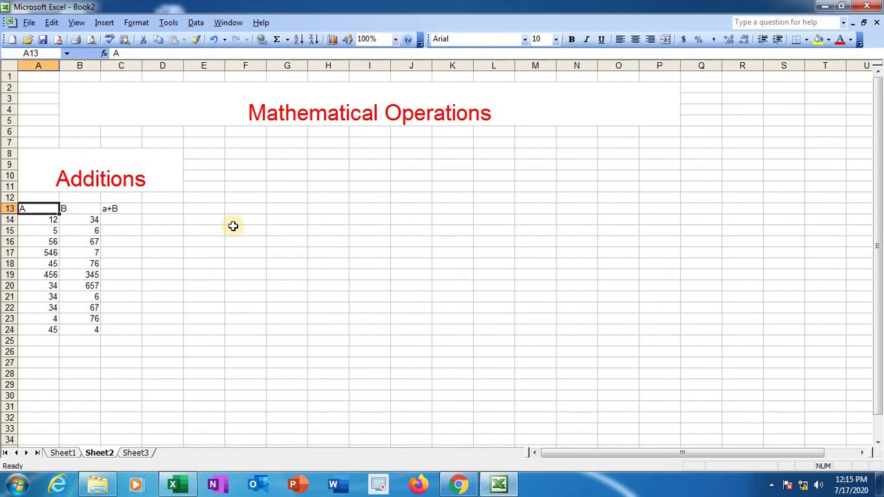
pyautogui.doubleClick(123, 208)
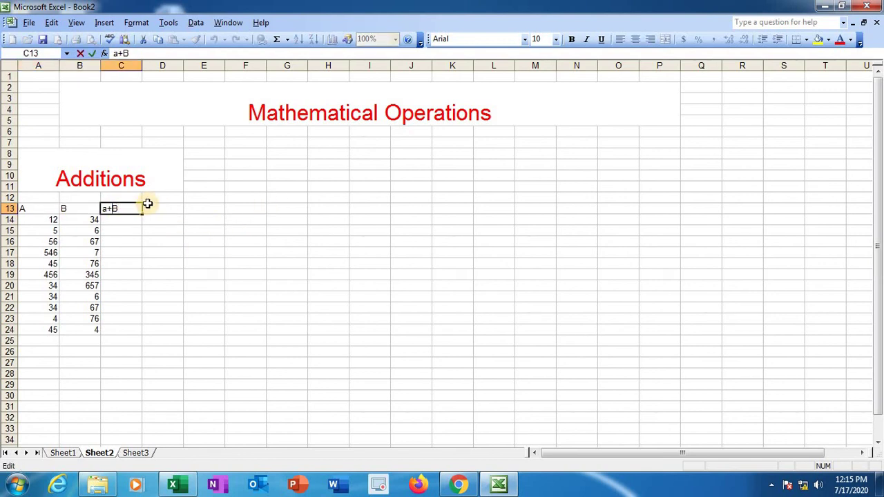
pyautogui.press('Home')
pyautogui.press('Delete')
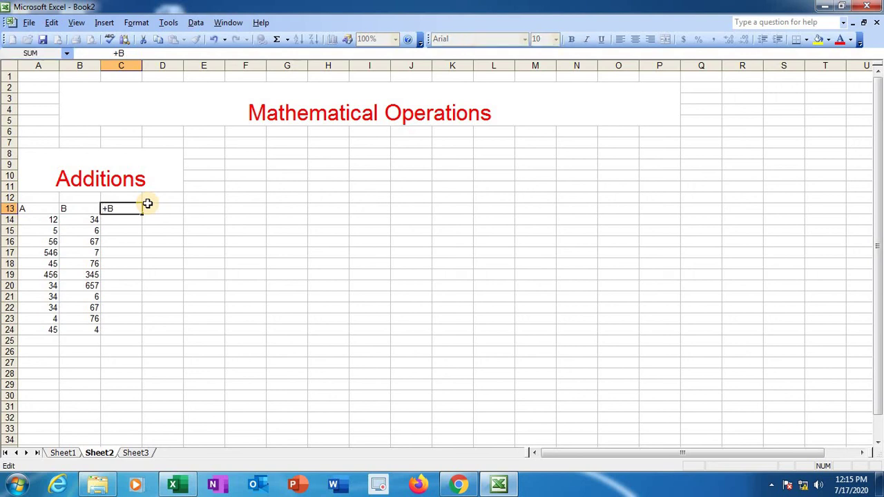
pyautogui.write('A')
pyautogui.click(119, 250)
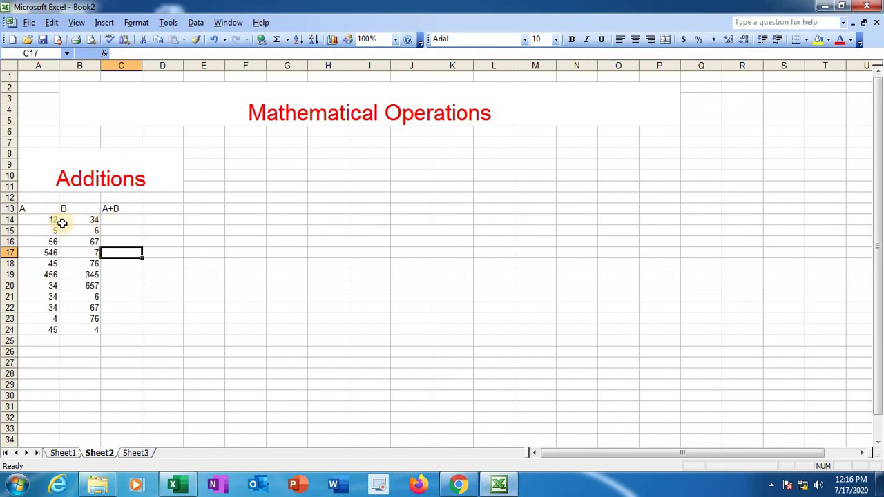
# Enter =A14+B14 in C14 and fill it down to C24.
pyautogui.click(119, 221)
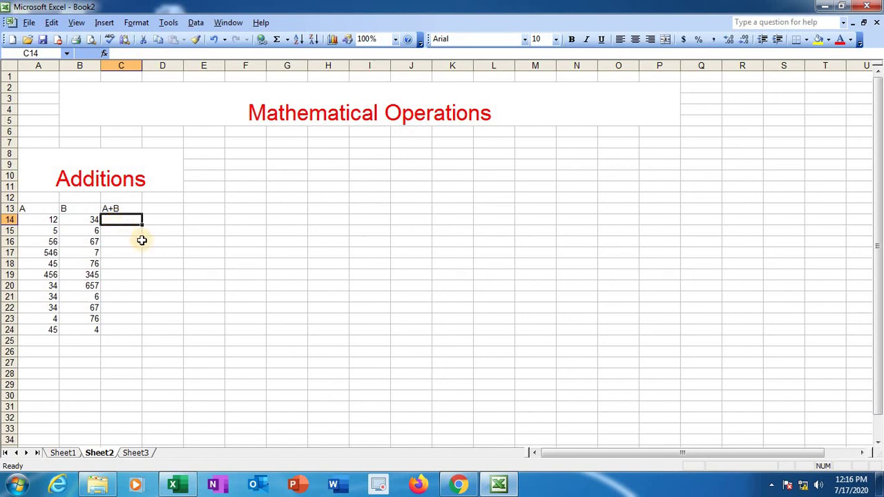
pyautogui.write('=')
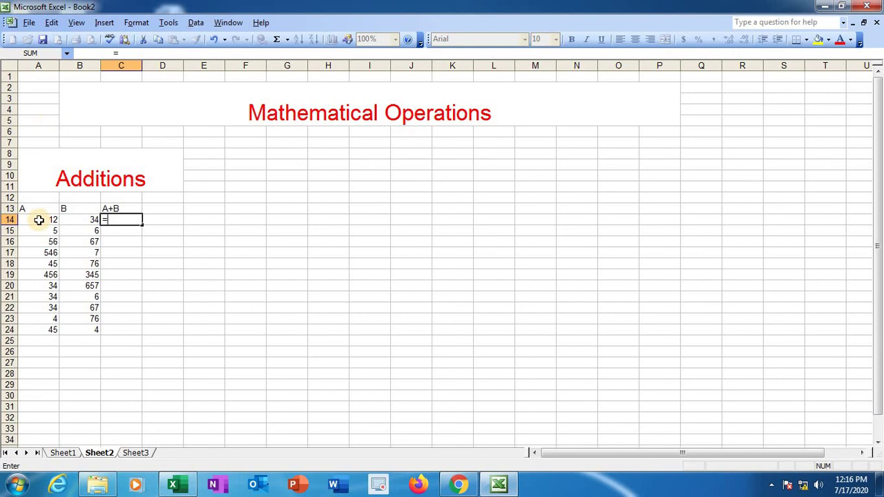
pyautogui.click(43, 65)
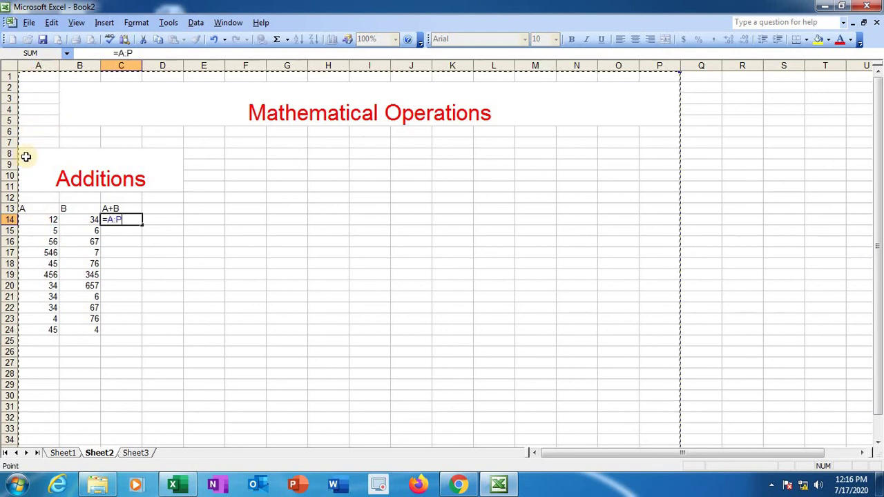
pyautogui.click(29, 77)
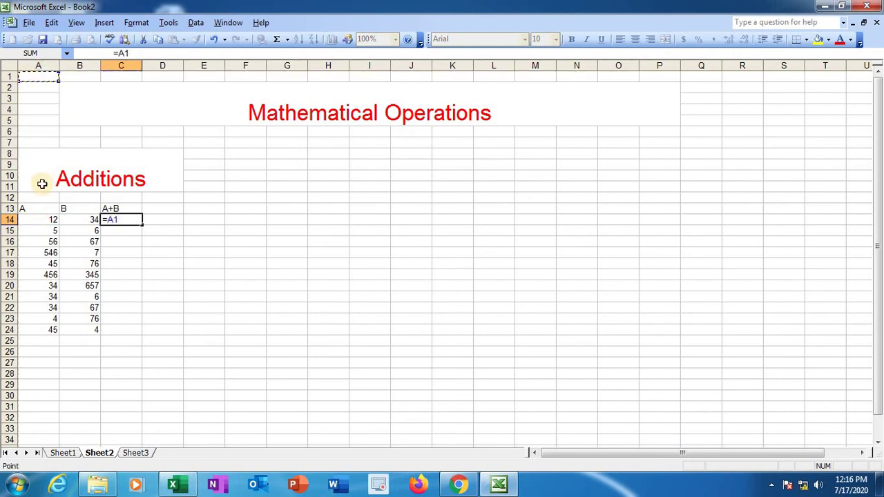
pyautogui.click(37, 220)
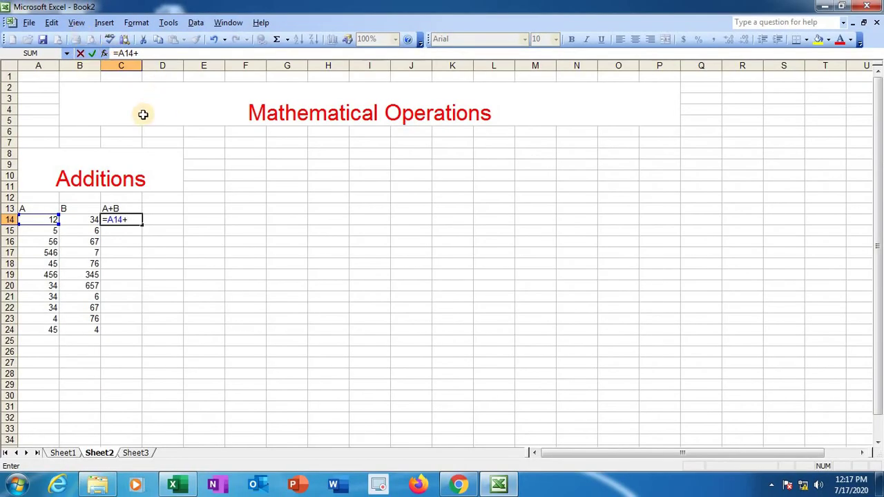
pyautogui.click(82, 221)
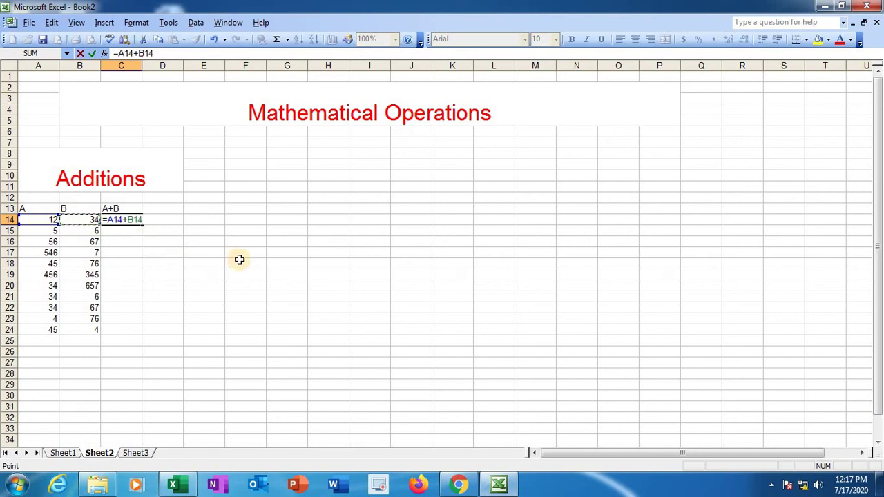
pyautogui.press('Return')
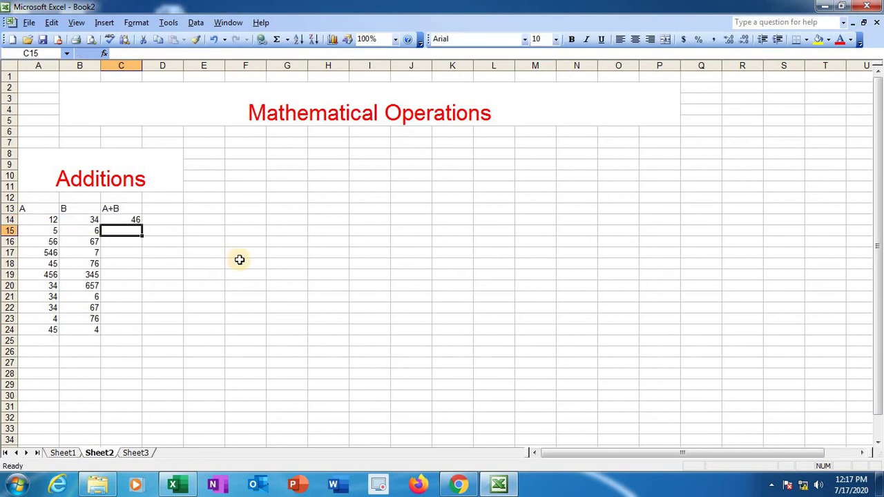
pyautogui.press('Up')
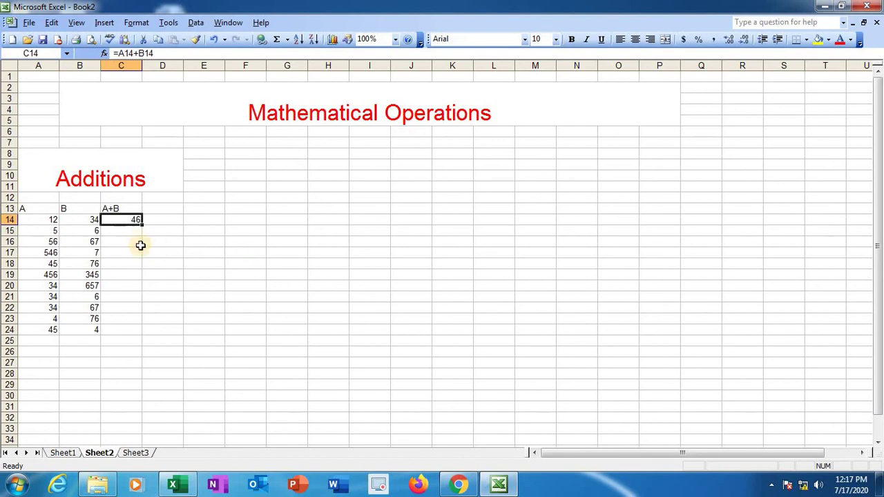
pyautogui.moveTo(141, 224); pyautogui.dragTo(132, 335)
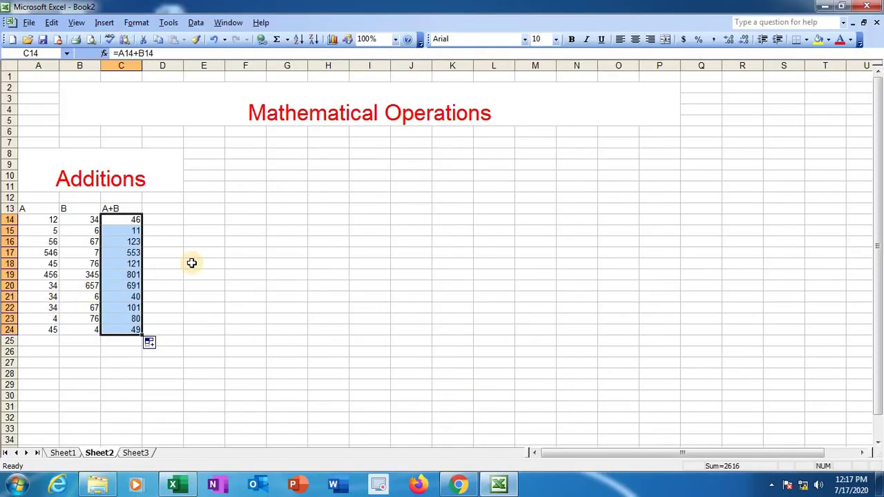
# Merge F8:J11 and enter 'Subtractions' there as a red 26-point heading.
pyautogui.click(248, 253)
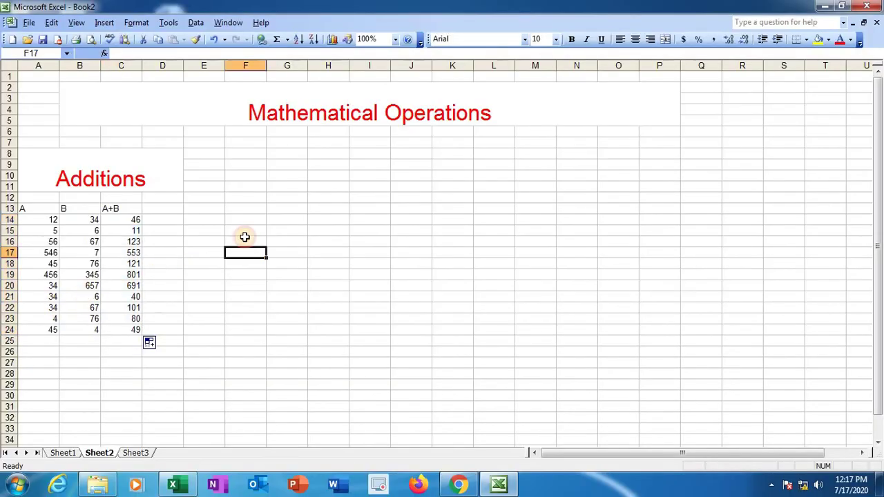
pyautogui.moveTo(251, 152); pyautogui.dragTo(425, 185)
pyautogui.click(665, 40)
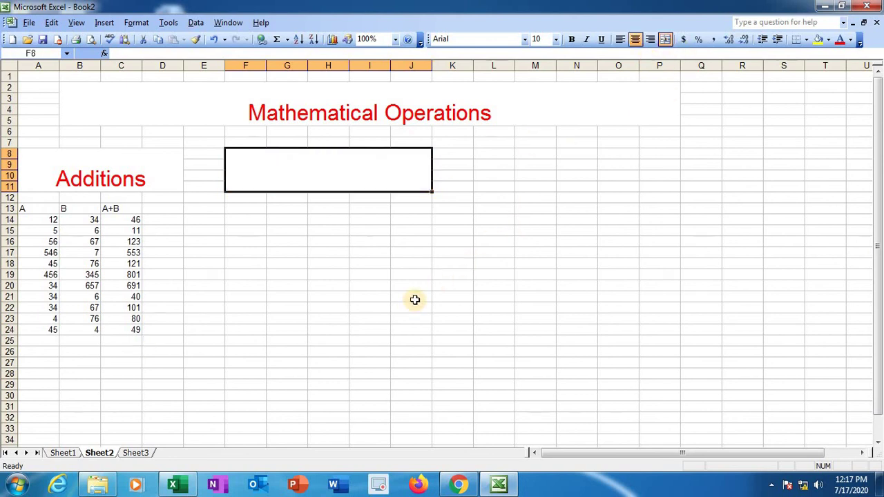
pyautogui.write('Subtractions')
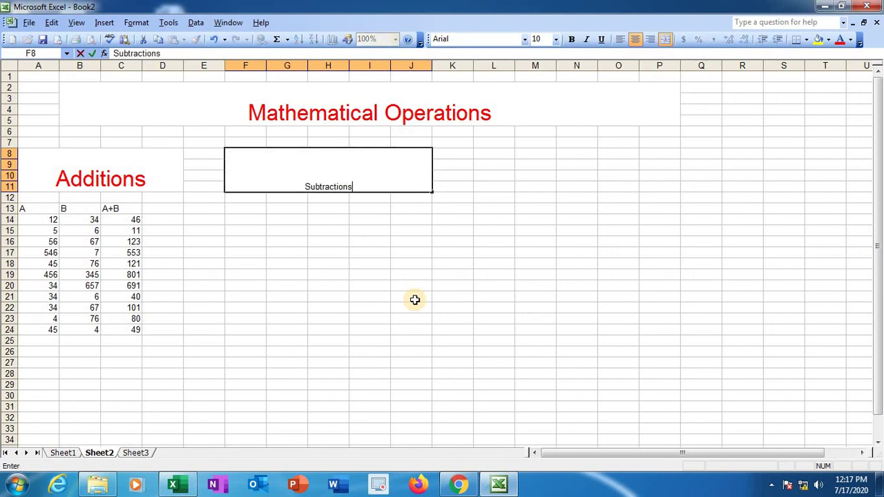
pyautogui.moveTo(369, 182); pyautogui.dragTo(301, 178)
pyautogui.click(556, 39)
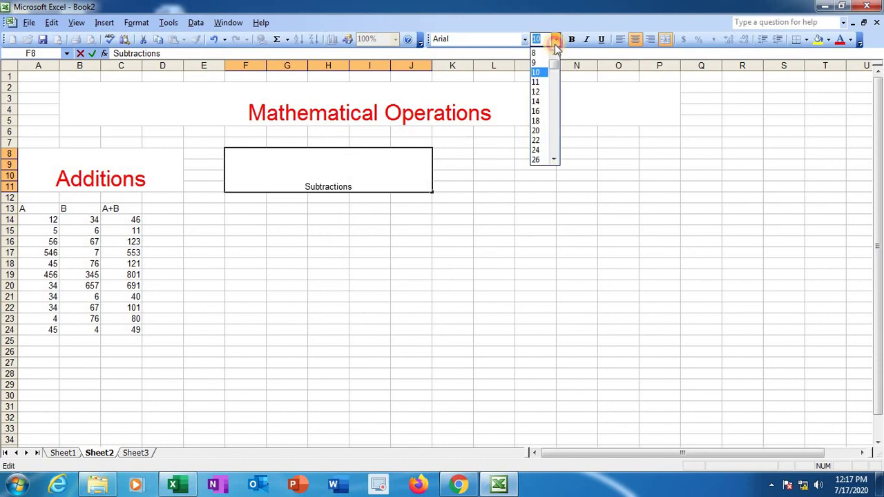
pyautogui.click(536, 158)
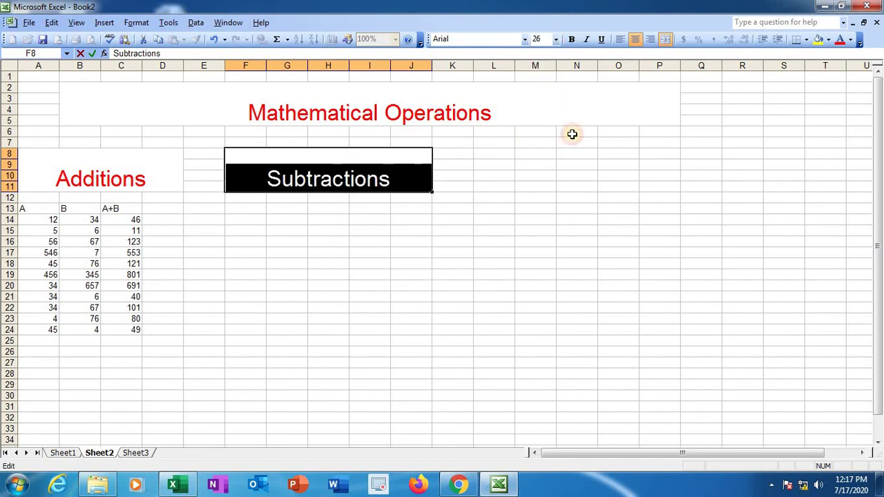
pyautogui.click(842, 41)
pyautogui.click(248, 207)
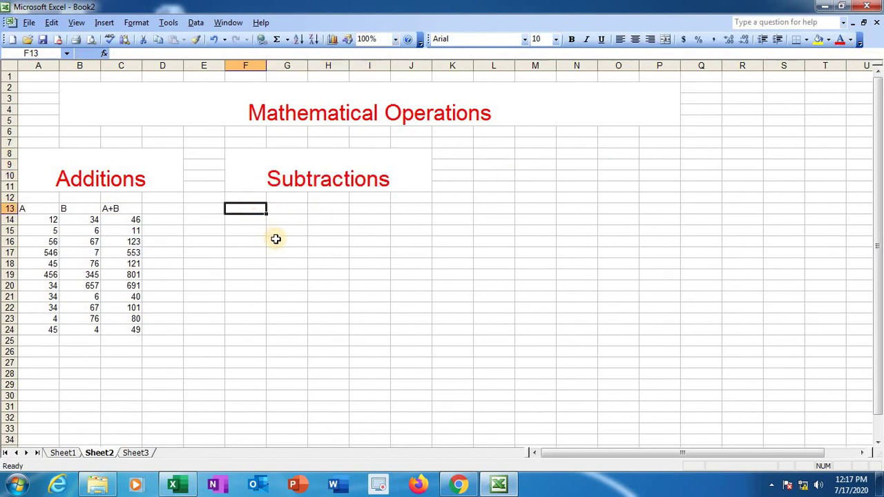
# Enter the first number pairs in F14:G17: 34/456, 54/6, 45/34, 34/65.
pyautogui.click(248, 226)
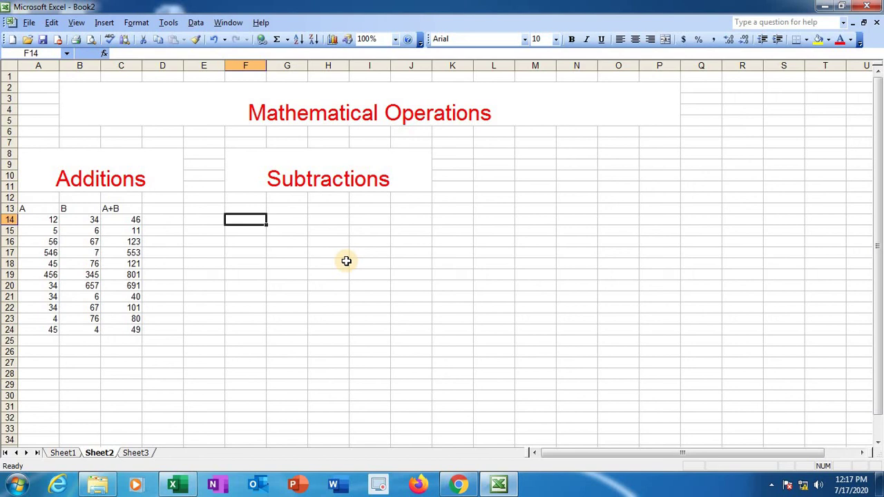
pyautogui.write('34')
pyautogui.press('Tab')
pyautogui.write('456')
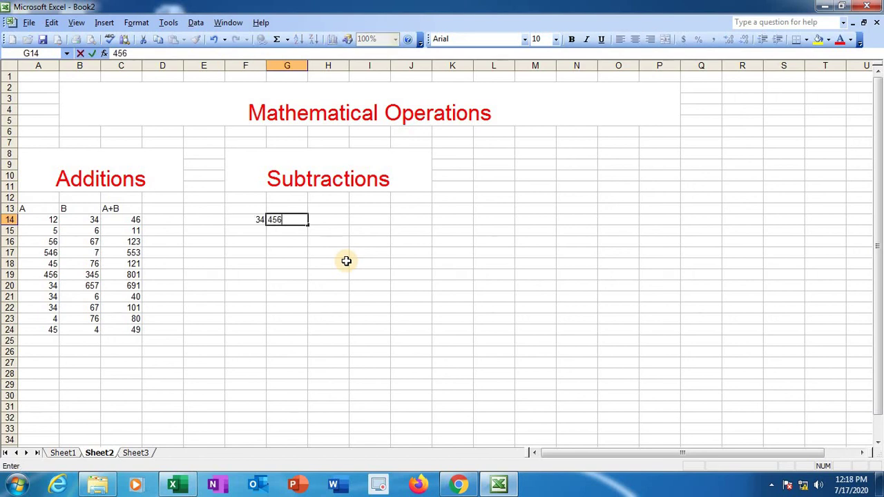
pyautogui.press('Return')
pyautogui.write('54')
pyautogui.press('Tab')
pyautogui.write('6')
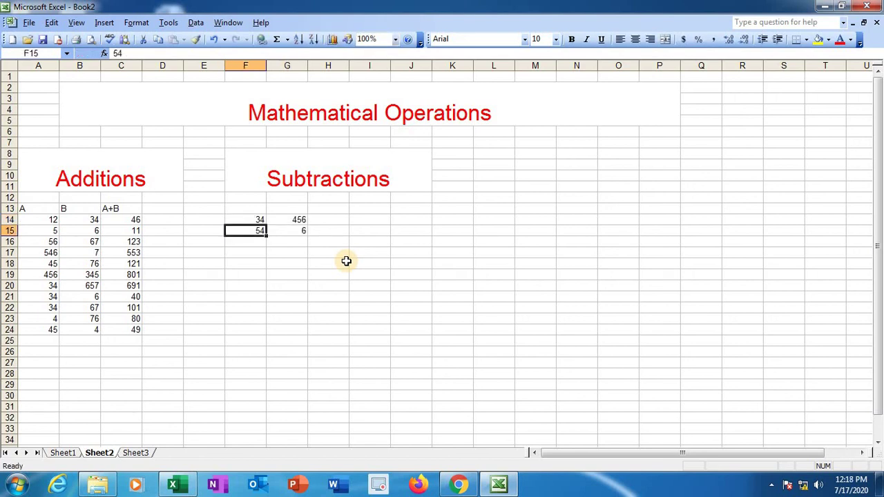
pyautogui.press('Return')
pyautogui.write('45')
pyautogui.press('Tab')
pyautogui.write('34')
pyautogui.press('Return')
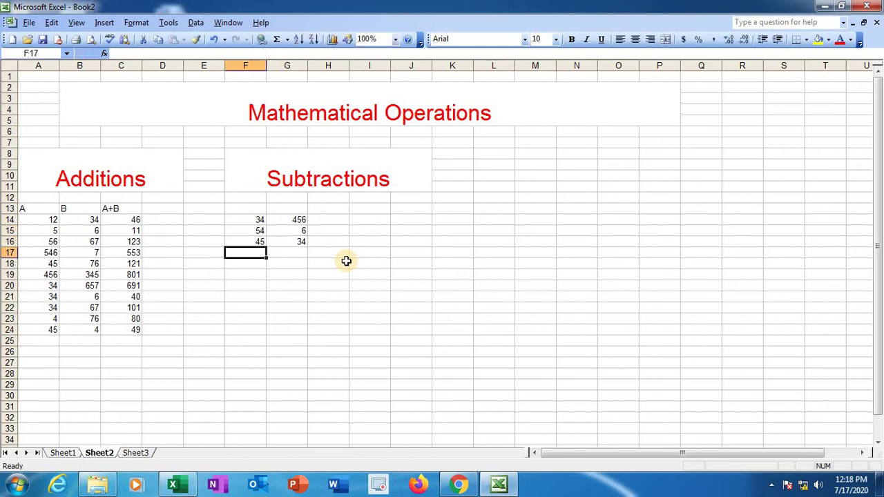
pyautogui.write('34')
pyautogui.press('Tab')
pyautogui.write('65')
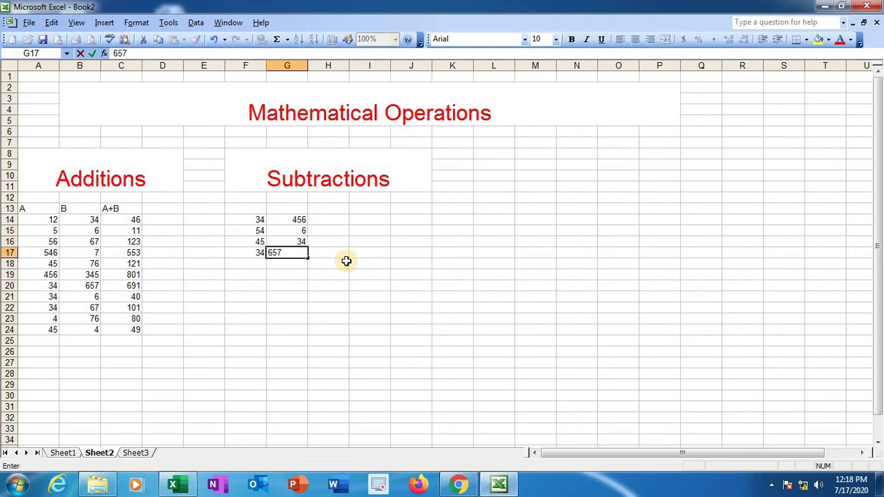
pyautogui.press('Return')
# Continue the pairs in F18:G21: 34/567, 34/56, 45/65, 45/32.
pyautogui.write('34')
pyautogui.press('Tab')
pyautogui.write('567')
pyautogui.press('Return')
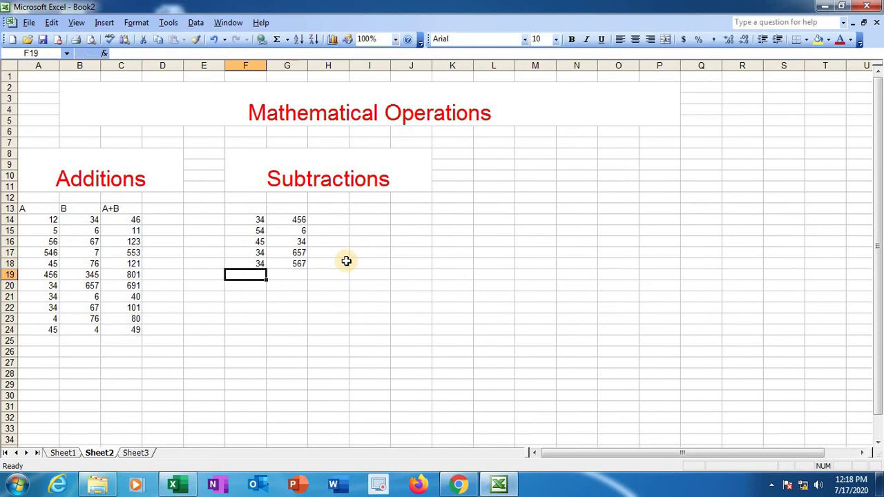
pyautogui.write('34')
pyautogui.press('Tab')
pyautogui.write('56')
pyautogui.press('Return')
pyautogui.write('45')
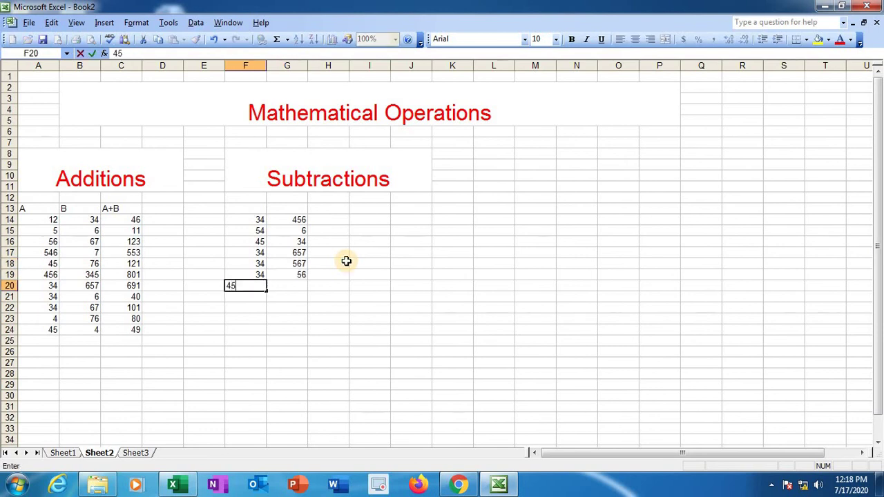
pyautogui.press('Tab')
pyautogui.write('65')
pyautogui.press('Return')
pyautogui.write('45')
pyautogui.press('Tab')
pyautogui.write('32')
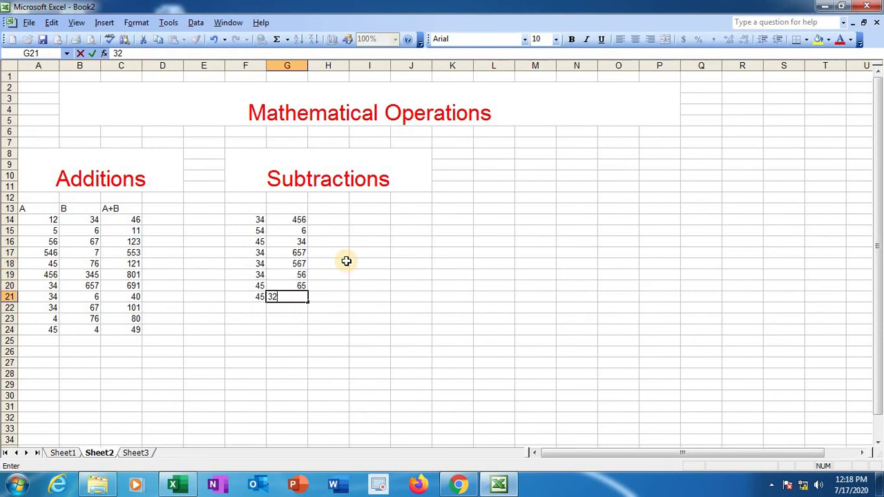
pyautogui.press('Tab')
# Fill rows 22–24 with 34/54, 45/34 and 23 in F24, correcting a typo in G22.
pyautogui.press('Down')
pyautogui.press('Down')
pyautogui.press('Up')
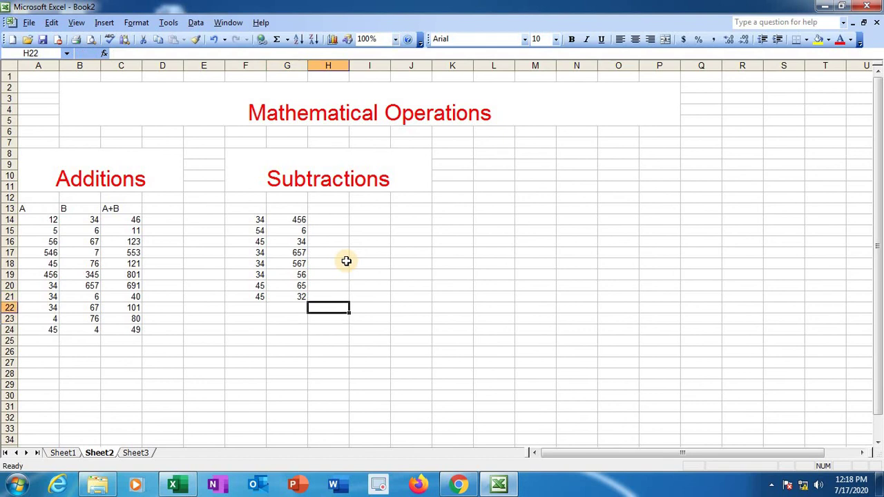
pyautogui.press('Left')
pyautogui.press('Left')
pyautogui.write('34')
pyautogui.press('Return')
pyautogui.press('Right')
pyautogui.press('Up')
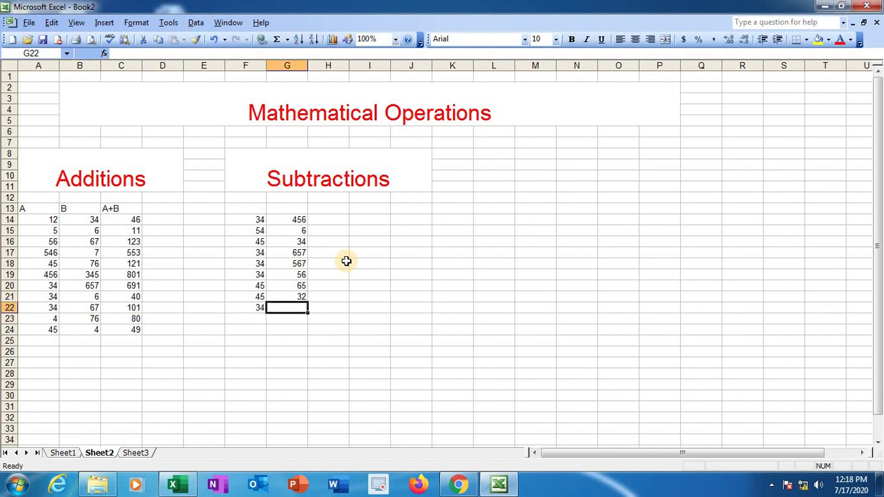
pyautogui.write('w23')
pyautogui.press('Return')
pyautogui.press('Up')
pyautogui.write('54')
pyautogui.press('Return')
pyautogui.press('Left')
pyautogui.write('45')
pyautogui.press('Tab')
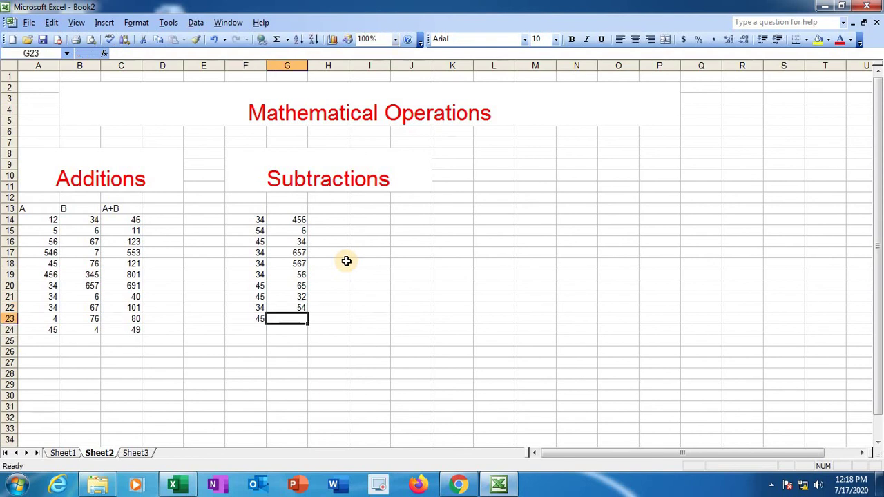
pyautogui.write('34')
pyautogui.press('Return')
pyautogui.press('Left')
pyautogui.write('23')
pyautogui.press('Tab')
# Finish G24 with 54 and enter the formula =F14-G14 in H14.
pyautogui.write('54')
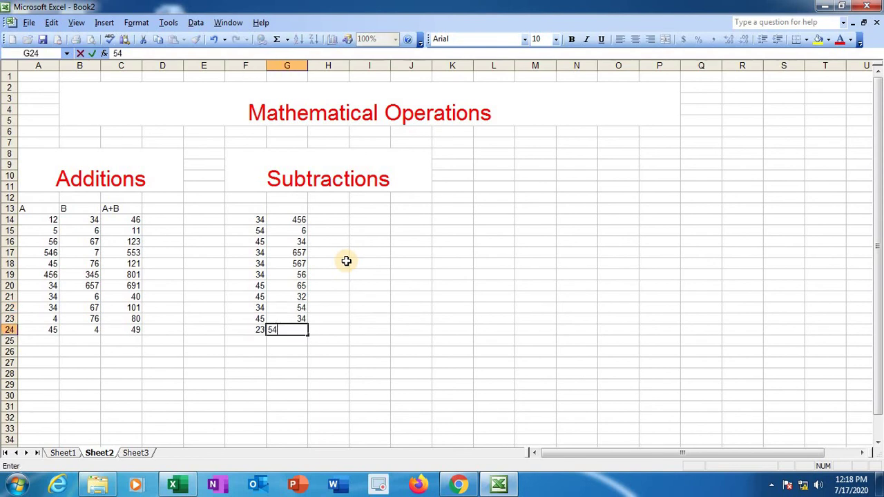
pyautogui.click(334, 221)
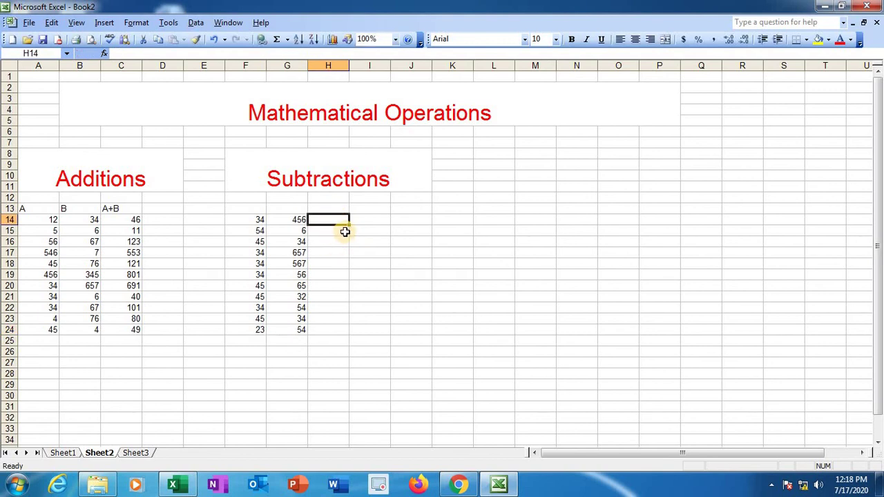
pyautogui.write('=')
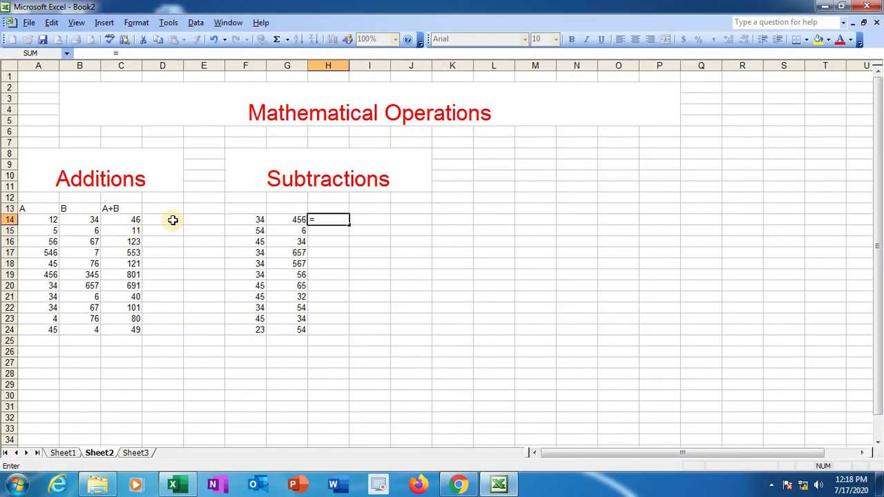
pyautogui.click(250, 220)
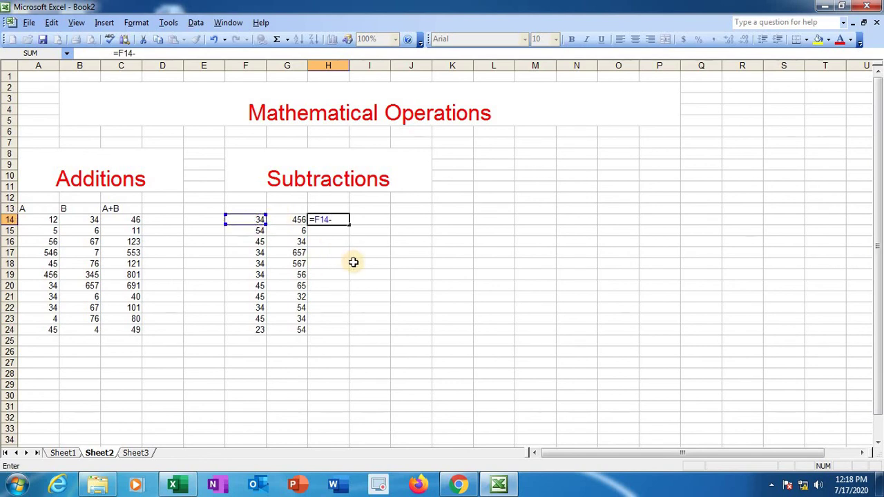
pyautogui.click(287, 220)
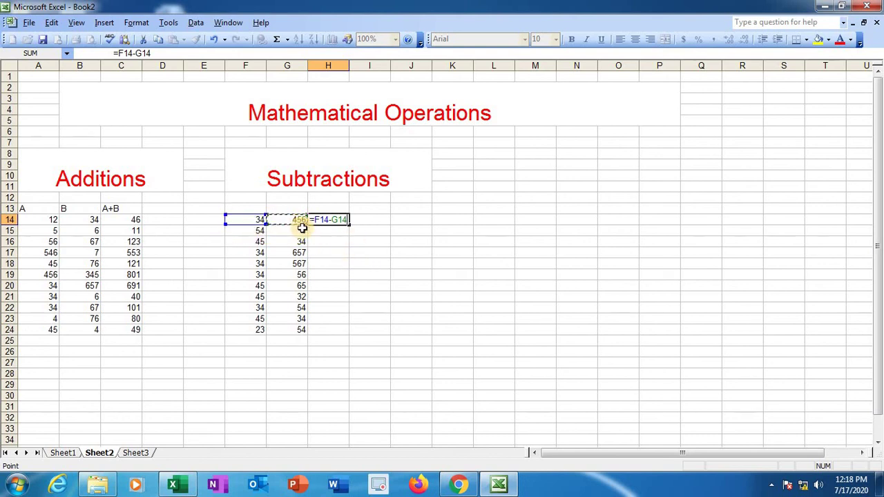
pyautogui.press('Return')
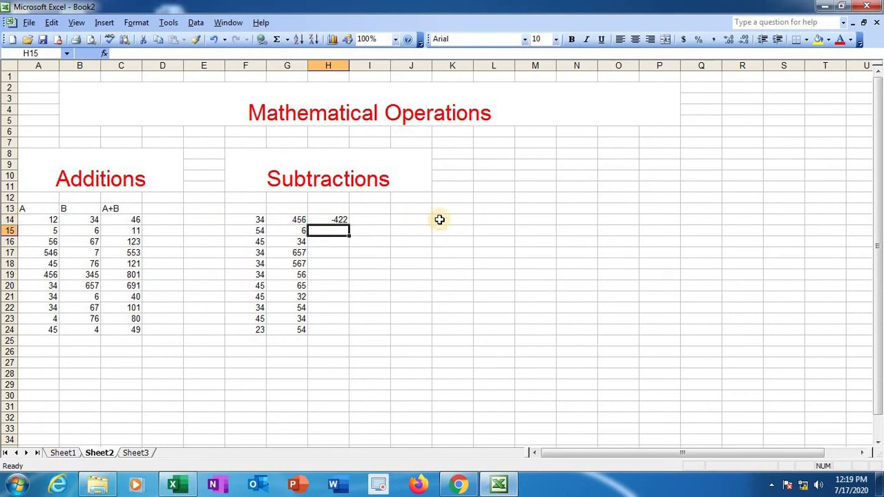
# Copy the subtraction formula down to H24 and deselect the results.
pyautogui.click(323, 220)
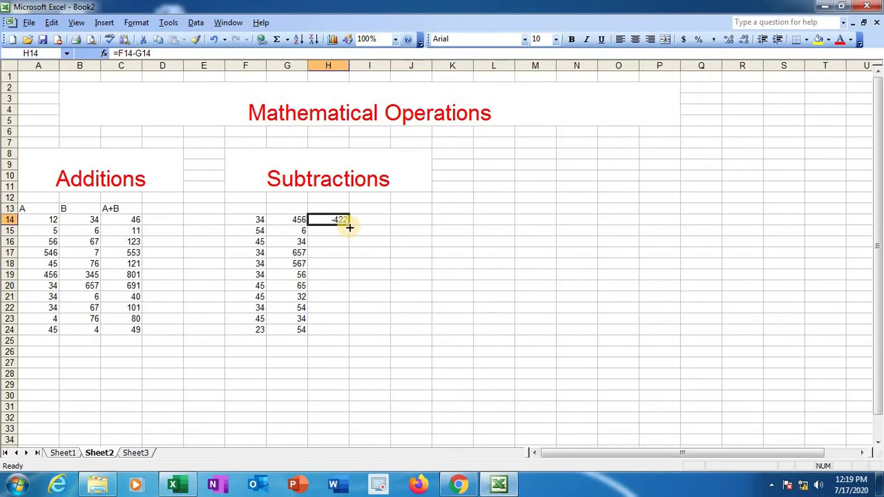
pyautogui.moveTo(349, 226); pyautogui.dragTo(338, 336)
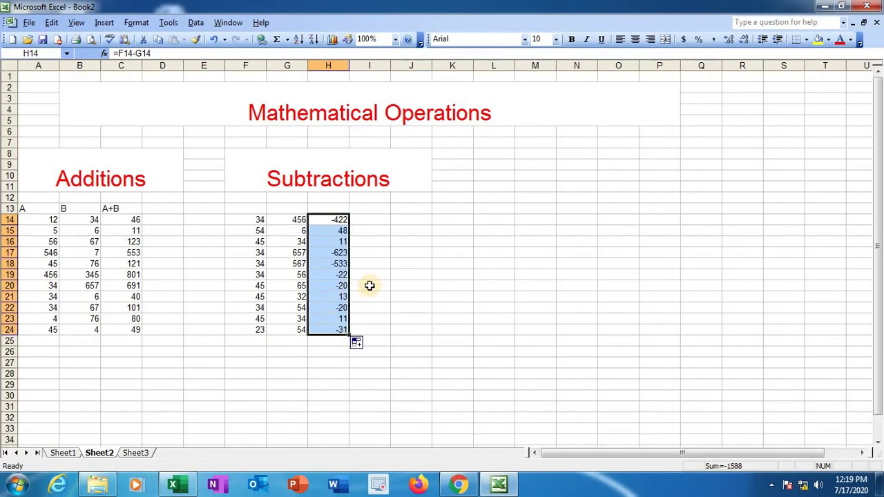
pyautogui.click(369, 286)
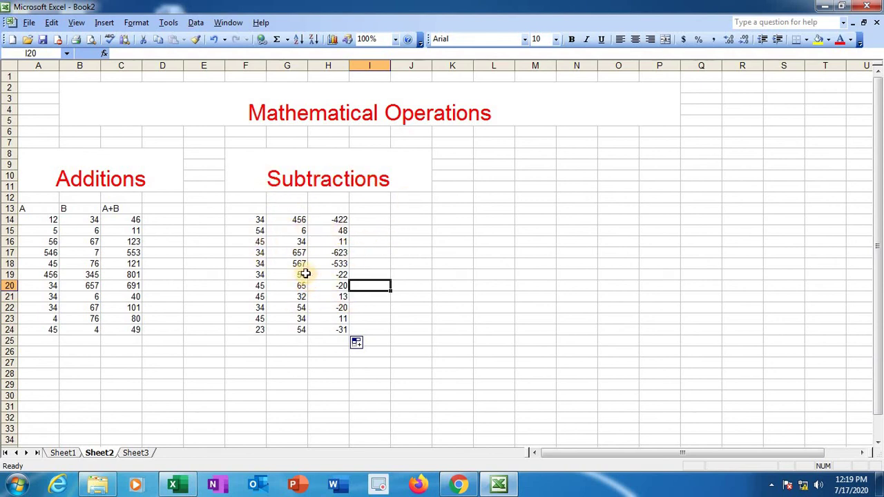
pyautogui.click(259, 240)
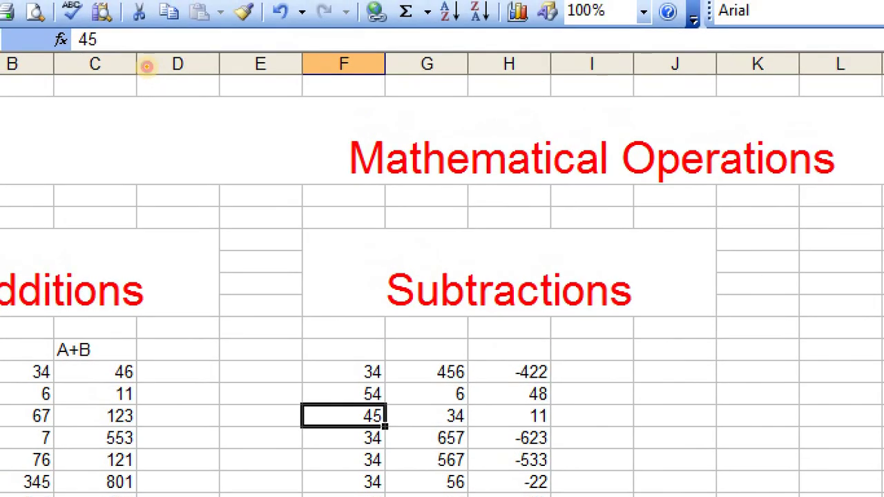
pyautogui.moveTo(81, 69)
pyautogui.mouseDown()
pyautogui.moveTo(75, 60)
pyautogui.moveTo(134, 53)
pyautogui.moveTo(122, 40)
pyautogui.moveTo(114, 69)
pyautogui.mouseUp()
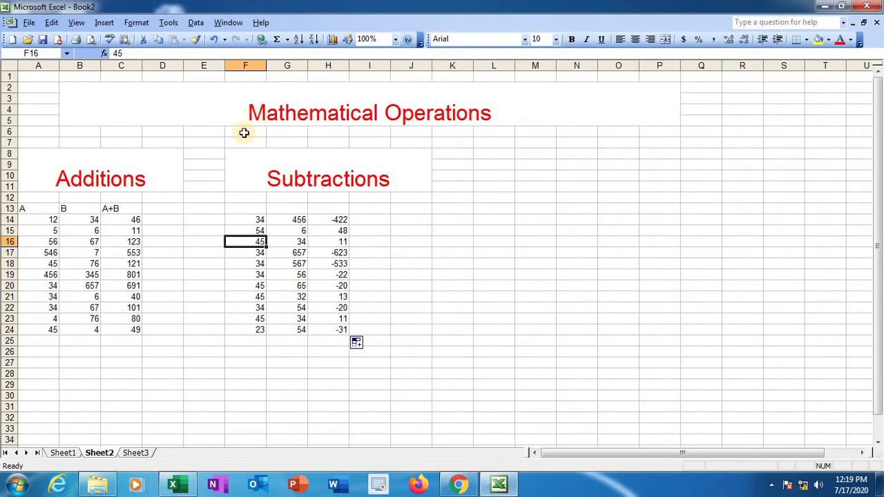
pyautogui.click(299, 274)
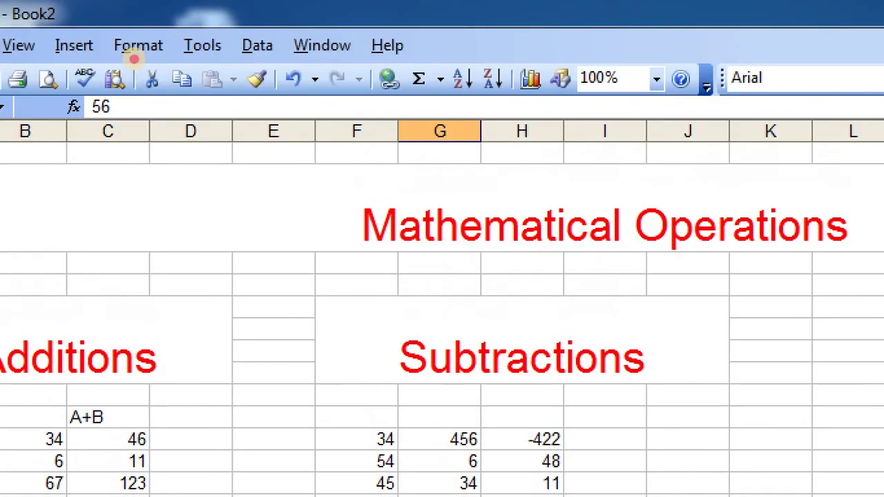
pyautogui.moveTo(102, 135)
pyautogui.mouseDown()
pyautogui.moveTo(100, 69)
pyautogui.moveTo(74, 121)
pyautogui.moveTo(109, 136)
pyautogui.mouseUp()
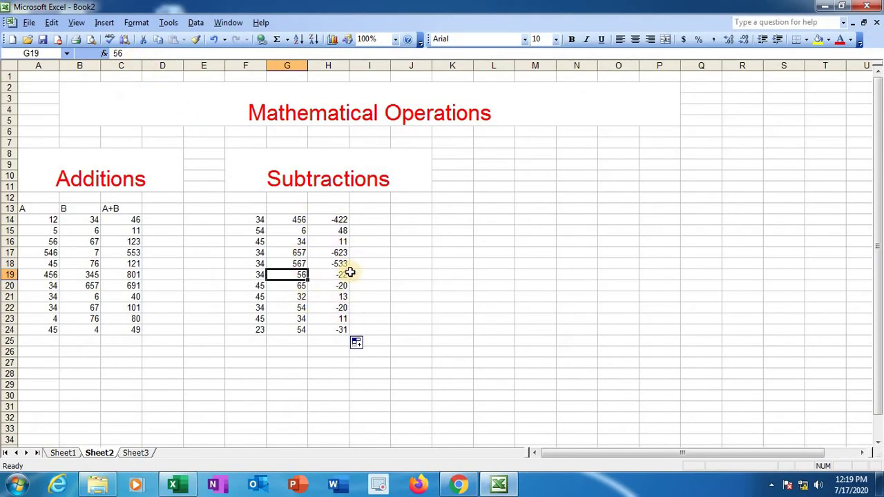
pyautogui.click(341, 252)
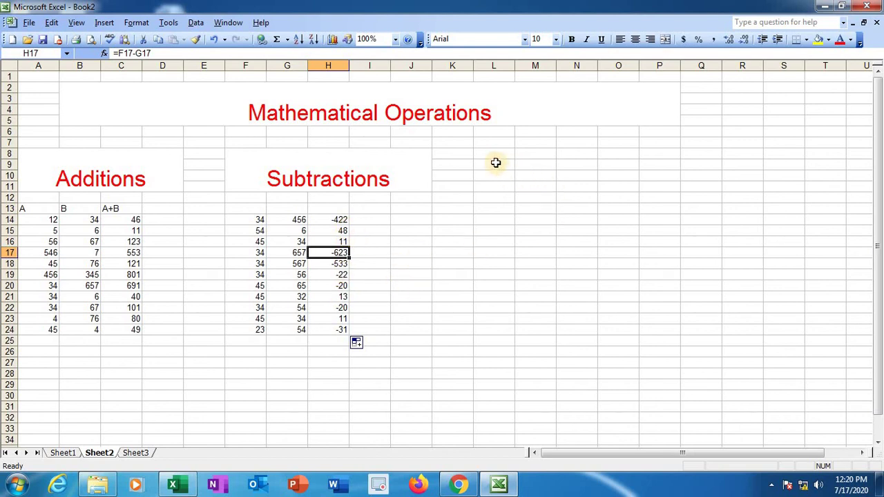
# Merge and center L8:O11 as a red 26-point 'Multiplications' heading.
pyautogui.moveTo(496, 158); pyautogui.dragTo(623, 191)
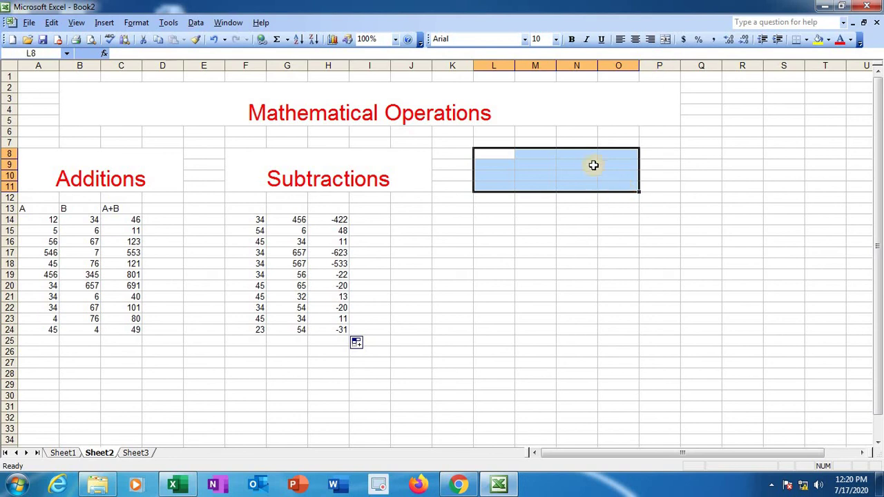
pyautogui.click(665, 38)
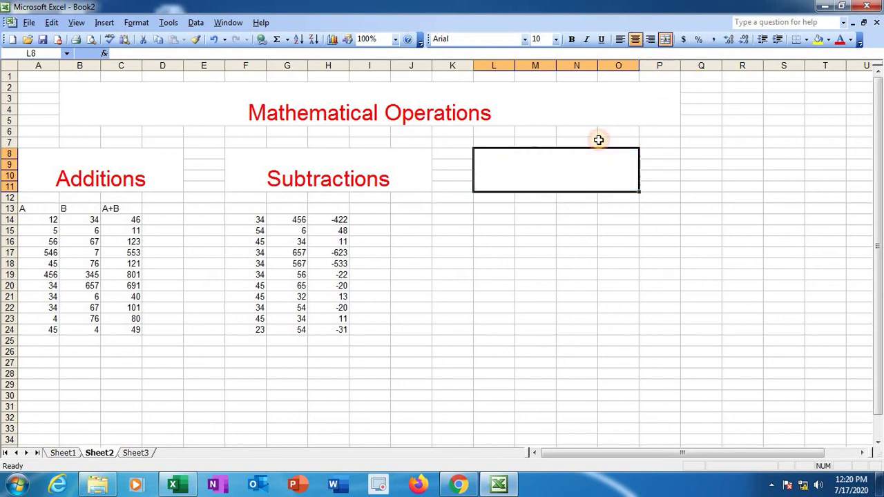
pyautogui.write('Multiplications')
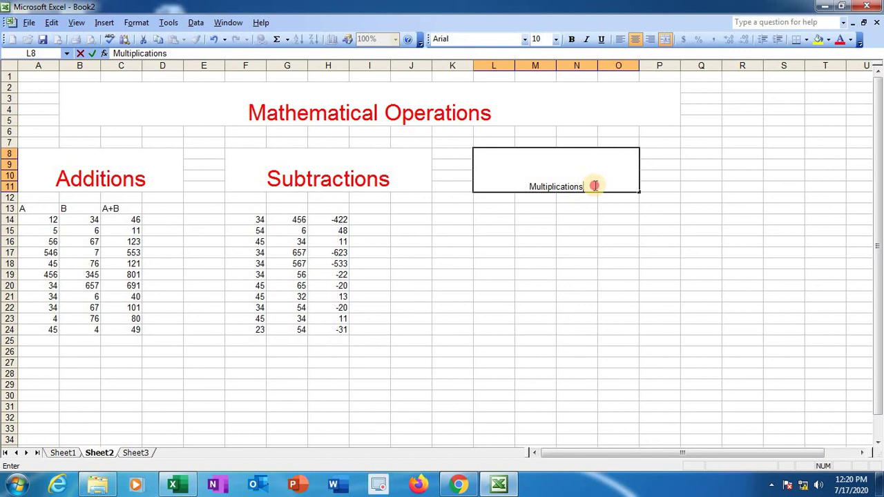
pyautogui.moveTo(594, 186); pyautogui.dragTo(469, 140)
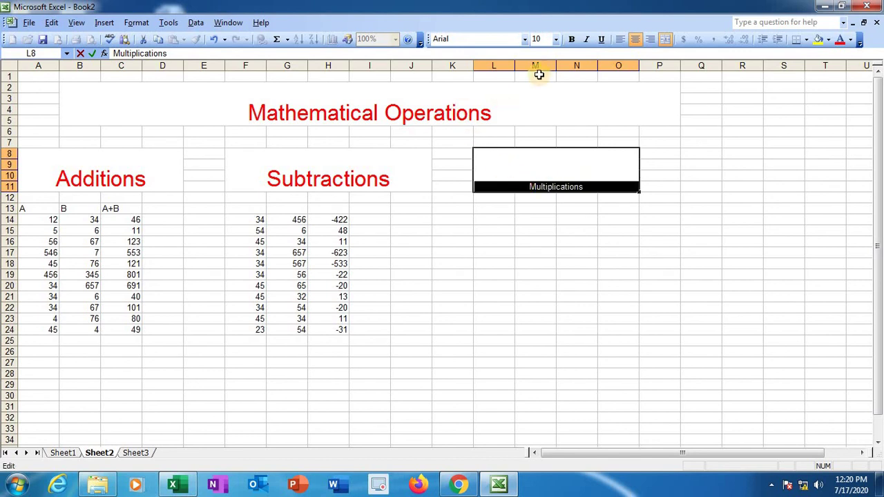
pyautogui.click(556, 39)
pyautogui.click(552, 160)
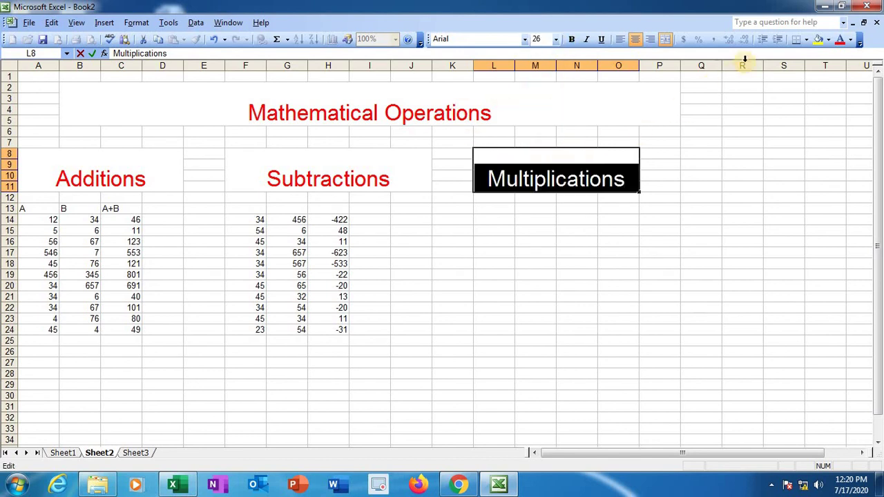
pyautogui.click(841, 40)
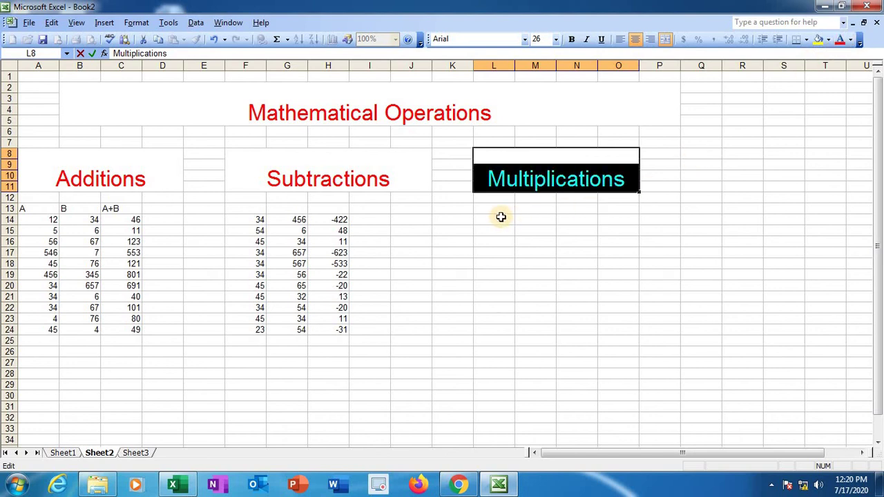
# Enter number pairs in L14:M18: 23/45, 45/56, 45/76, 34/23, 3/65.
pyautogui.click(505, 219)
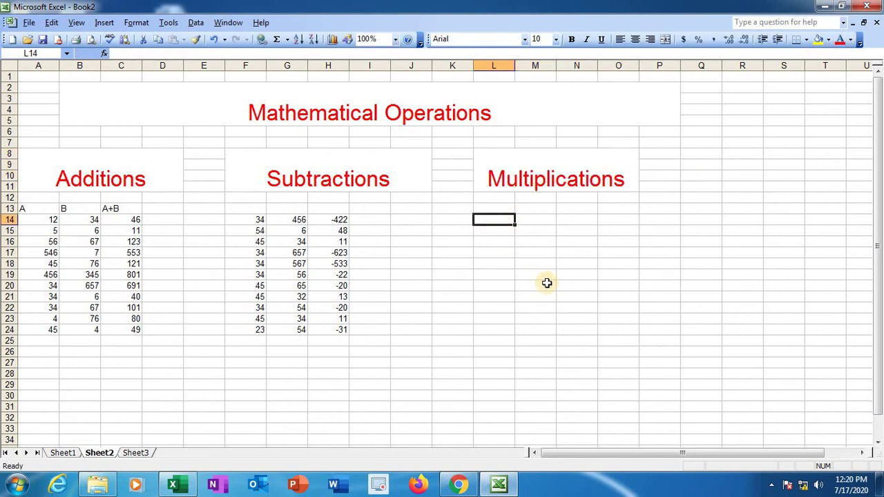
pyautogui.write('23')
pyautogui.press('Tab')
pyautogui.write('45')
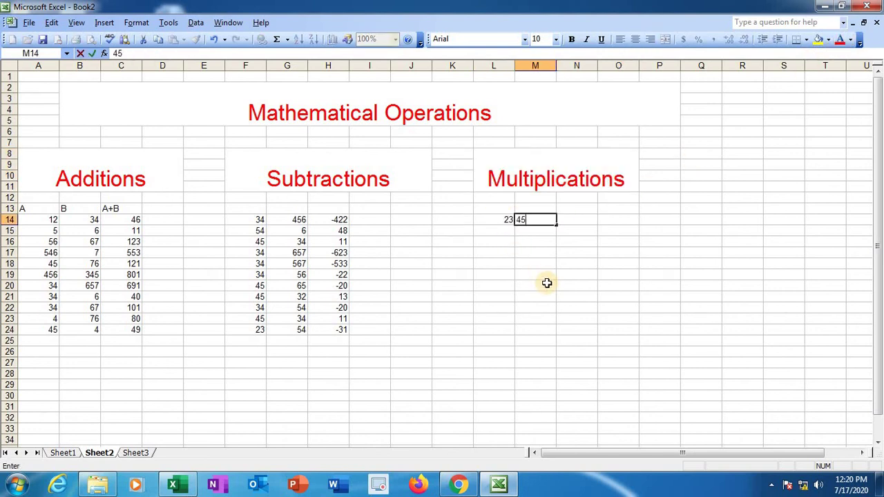
pyautogui.hotkey('shift', 'Tab')
pyautogui.press('Return')
pyautogui.write('45')
pyautogui.press('Return')
pyautogui.press('Up')
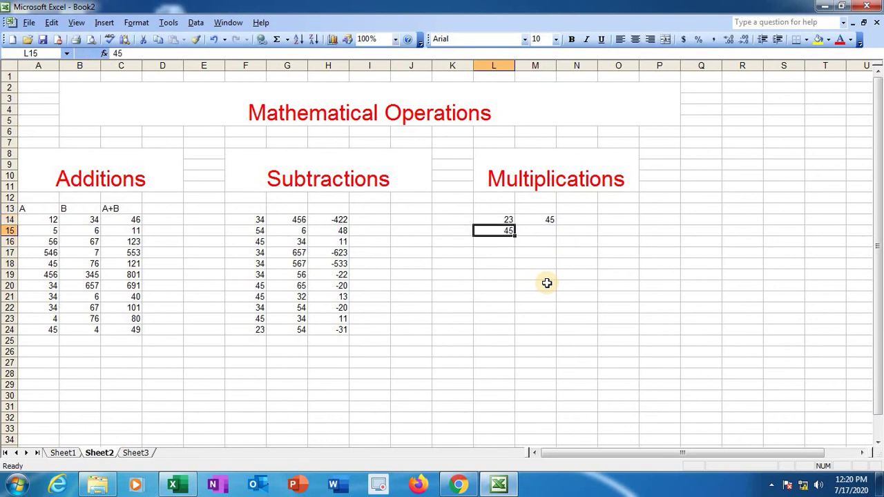
pyautogui.press('Tab')
pyautogui.write('56')
pyautogui.press('Return')
pyautogui.hotkey('shift', 'Tab')
pyautogui.write('45')
pyautogui.press('Tab')
pyautogui.write('76')
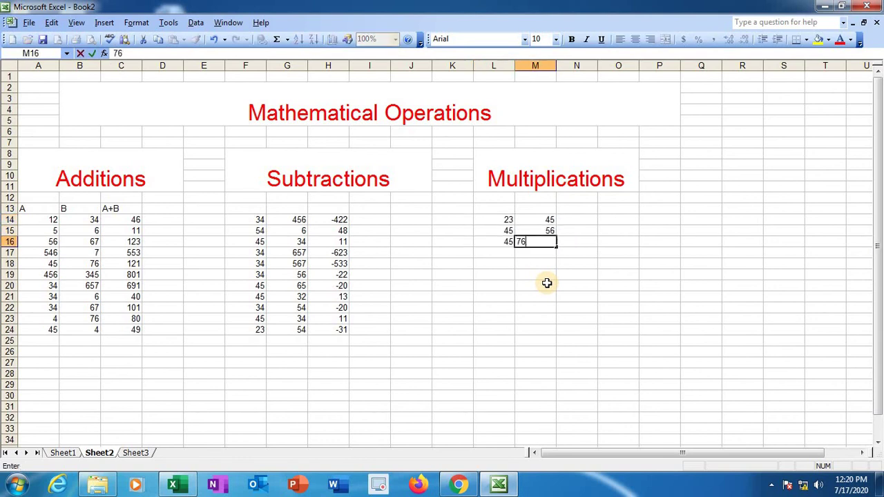
pyautogui.press('Return')
pyautogui.hotkey('shift', 'Tab')
pyautogui.write('34')
pyautogui.press('Tab')
pyautogui.write('23')
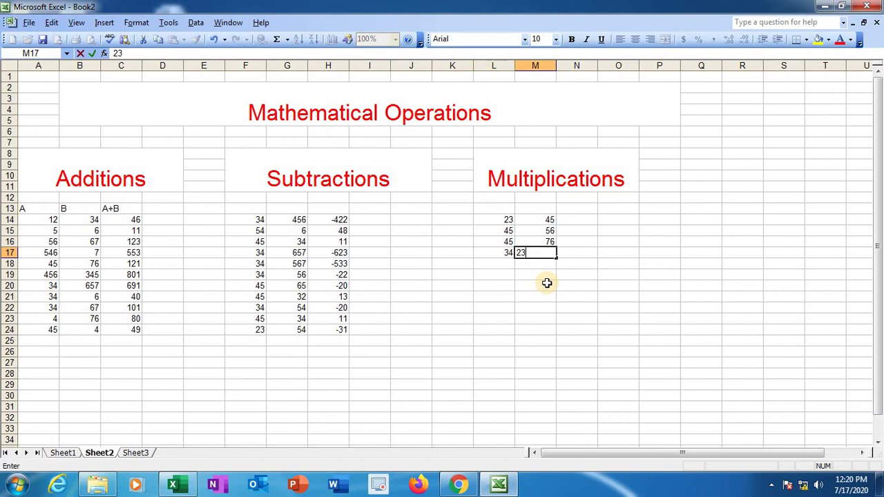
pyautogui.press('Return')
pyautogui.write('3')
pyautogui.press('Tab')
pyautogui.write('65')
pyautogui.press('Return')
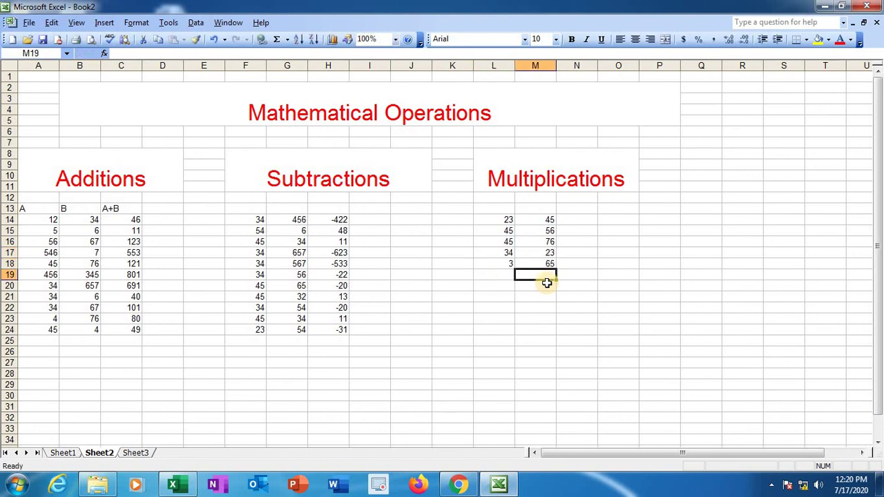
# Enter the remaining pairs in L19:M24, ending with 34 and 67 in row 24.
pyautogui.write('34')
pyautogui.press('Tab')
pyautogui.write('67')
pyautogui.press('Return')
pyautogui.hotkey('shift', 'Tab')
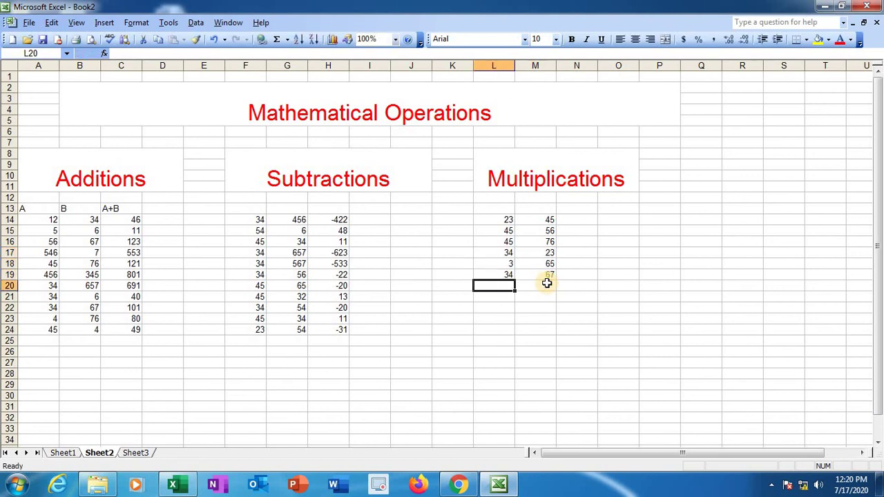
pyautogui.write('87')
pyautogui.press('Tab')
pyautogui.press('Return')
pyautogui.hotkey('shift', 'Tab')
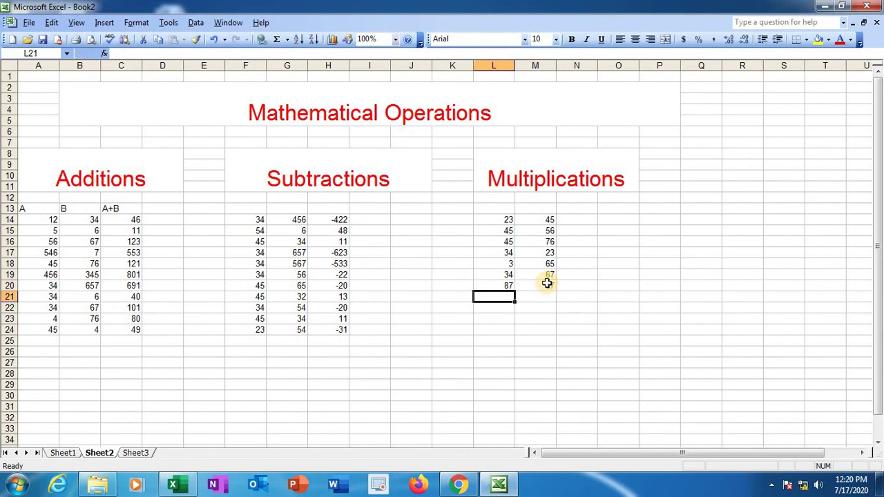
pyautogui.write('34')
pyautogui.press('Tab')
pyautogui.write('67')
pyautogui.press('Return')
pyautogui.hotkey('shift', 'Tab')
pyautogui.write('45')
pyautogui.press('Tab')
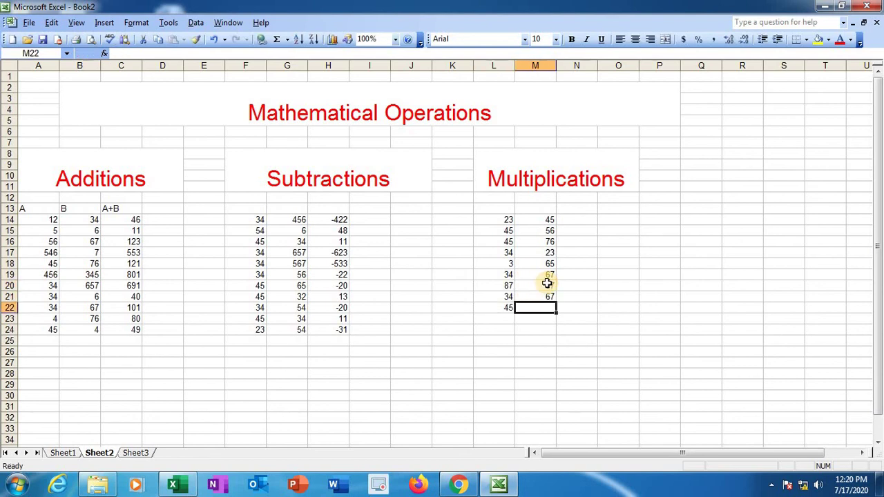
pyautogui.write('87')
pyautogui.press('Return')
pyautogui.hotkey('shift', 'Tab')
pyautogui.write('34')
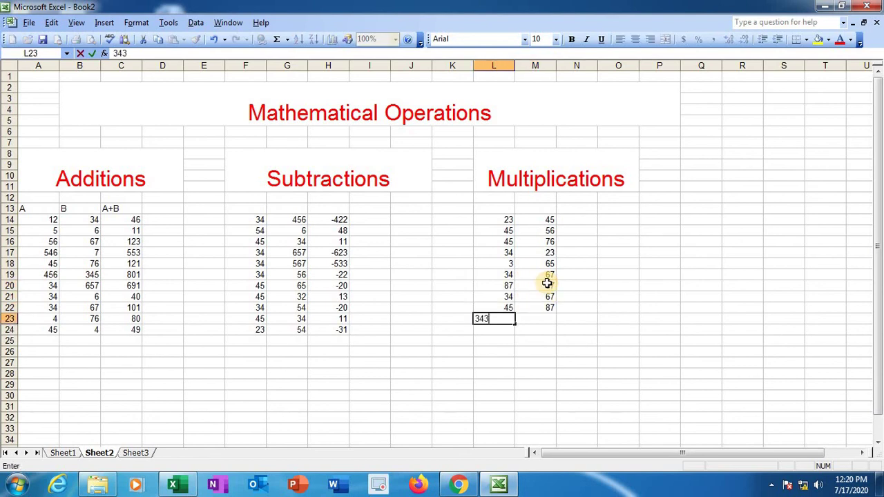
pyautogui.press('Tab')
pyautogui.write('5')
pyautogui.press('Return')
pyautogui.hotkey('shift', 'Tab')
pyautogui.write('34')
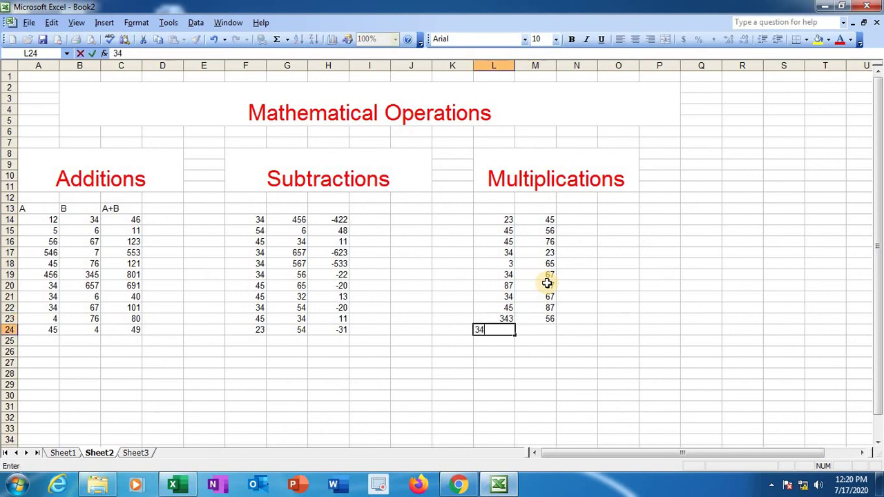
pyautogui.press('Tab')
pyautogui.write('67')
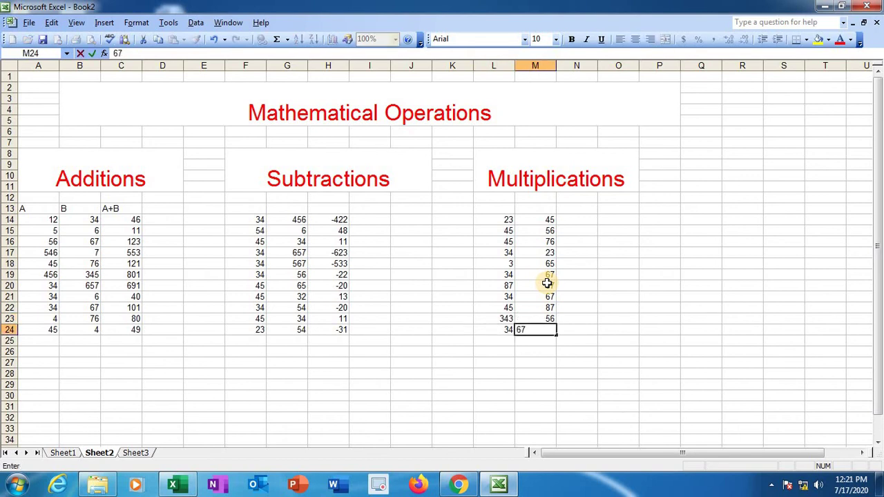
pyautogui.click(576, 218)
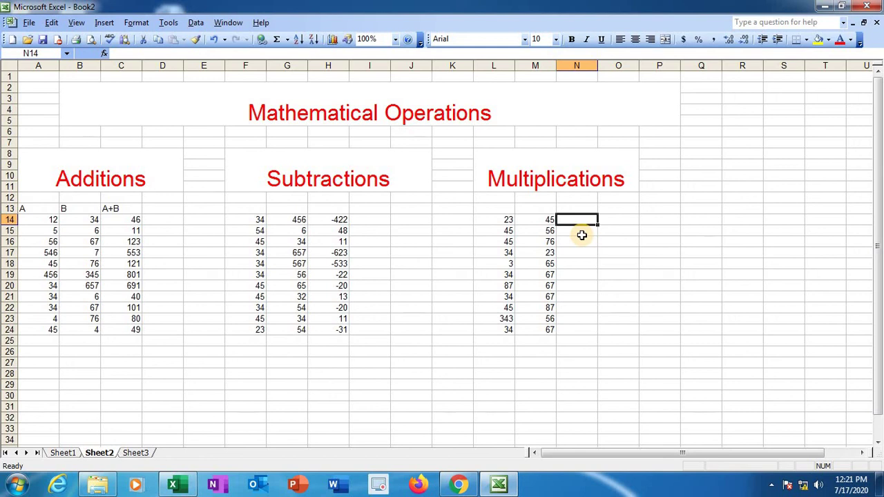
# Enter the formula =L14*M14 in N14.
pyautogui.write('=')
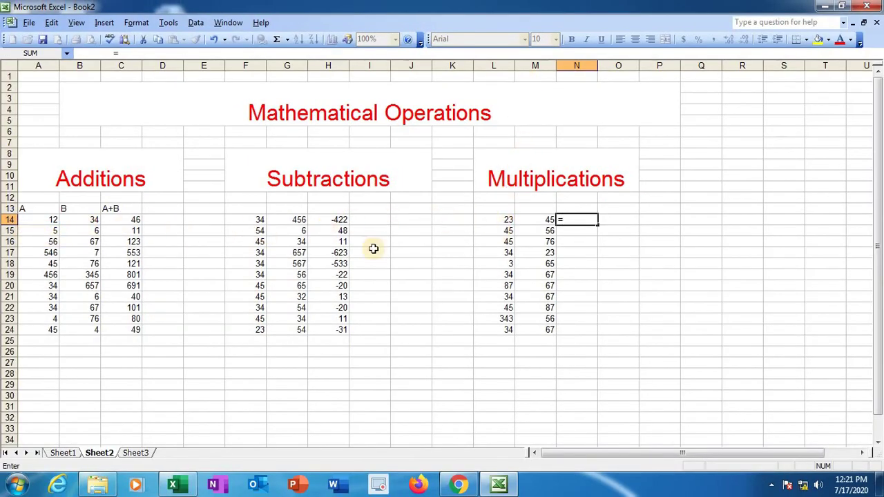
pyautogui.click(495, 221)
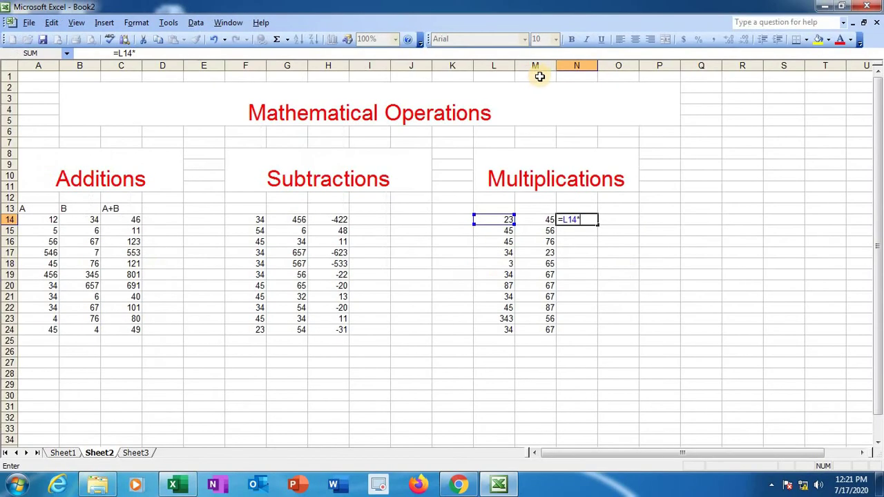
pyautogui.click(534, 218)
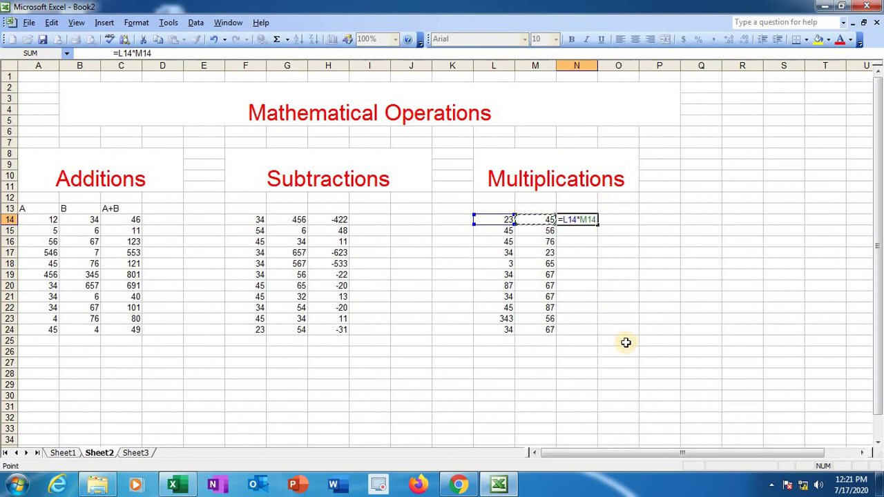
pyautogui.press('Return')
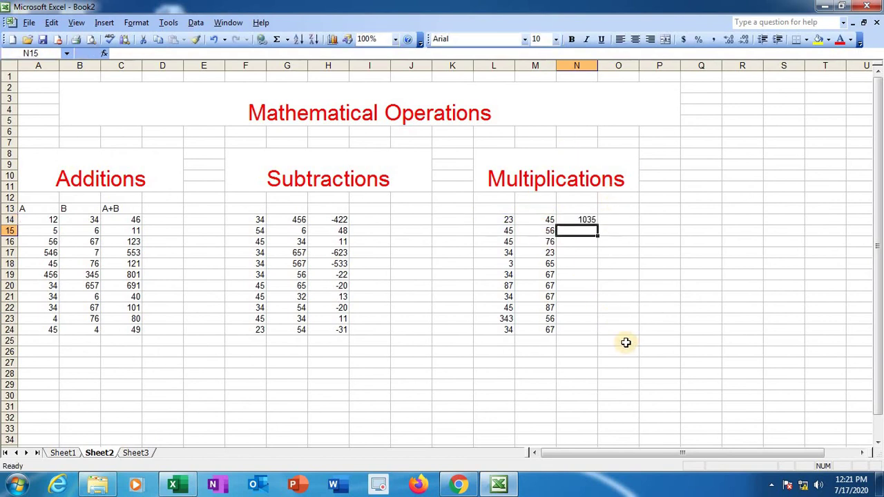
# Copy the product formula down to N24, then select Q8:T11 for the next heading.
pyautogui.click(576, 220)
pyautogui.moveTo(598, 227); pyautogui.dragTo(587, 335)
pyautogui.click(645, 284)
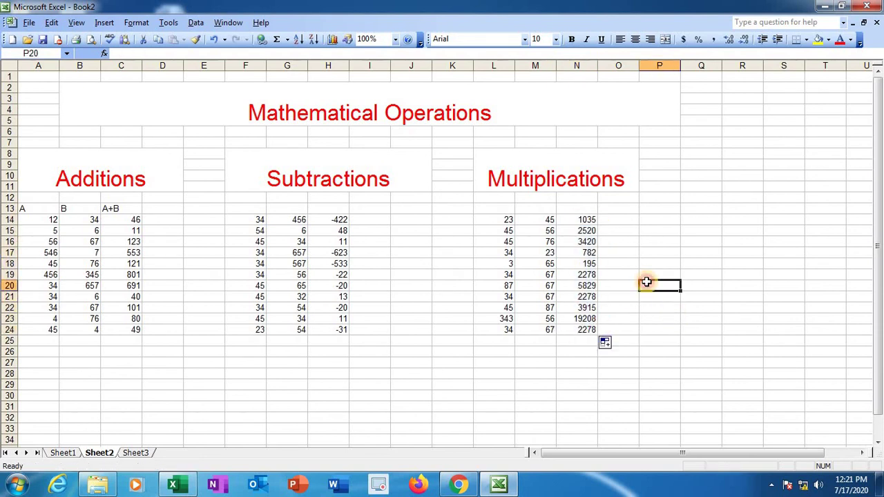
pyautogui.moveTo(689, 154); pyautogui.dragTo(820, 187)
# Merge Q8:T11 and type 'Divisions' in red 26-point font.
pyautogui.click(665, 38)
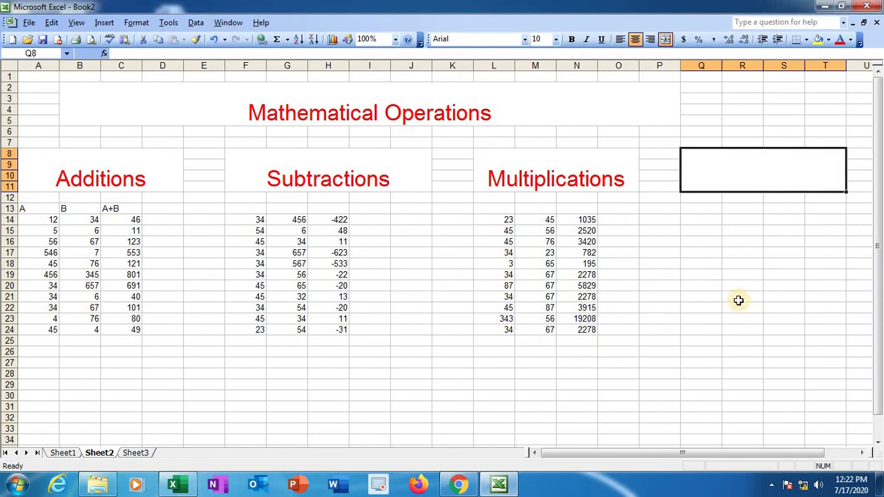
pyautogui.write('Divisions')
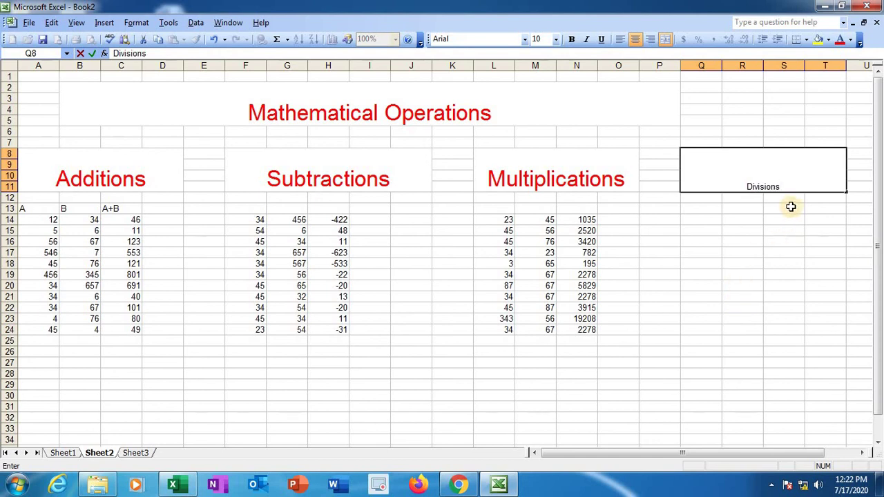
pyautogui.moveTo(780, 187); pyautogui.dragTo(747, 186)
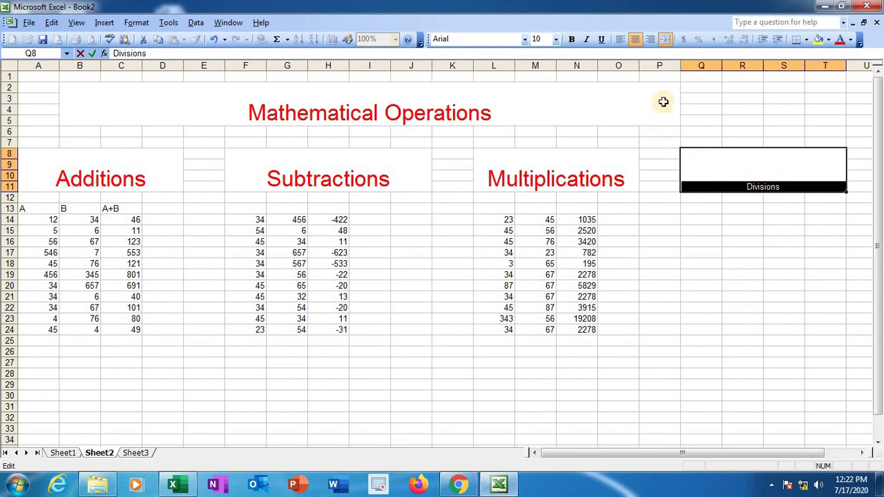
pyautogui.click(556, 39)
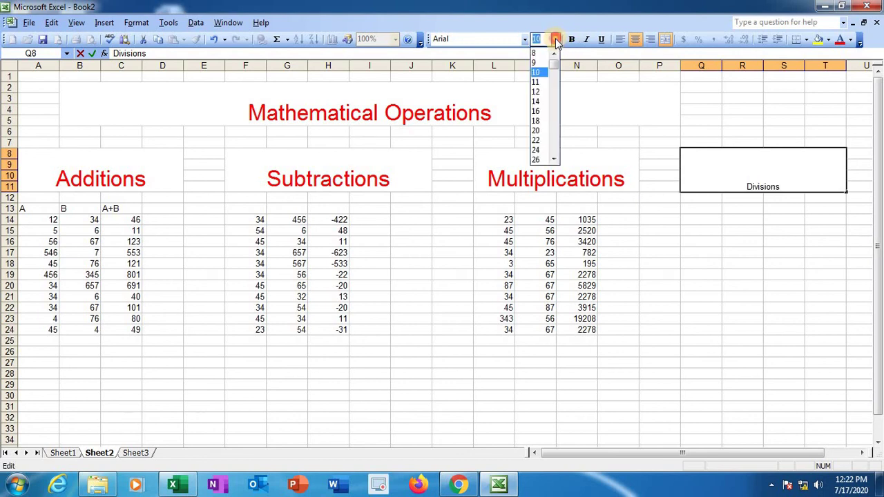
pyautogui.click(542, 160)
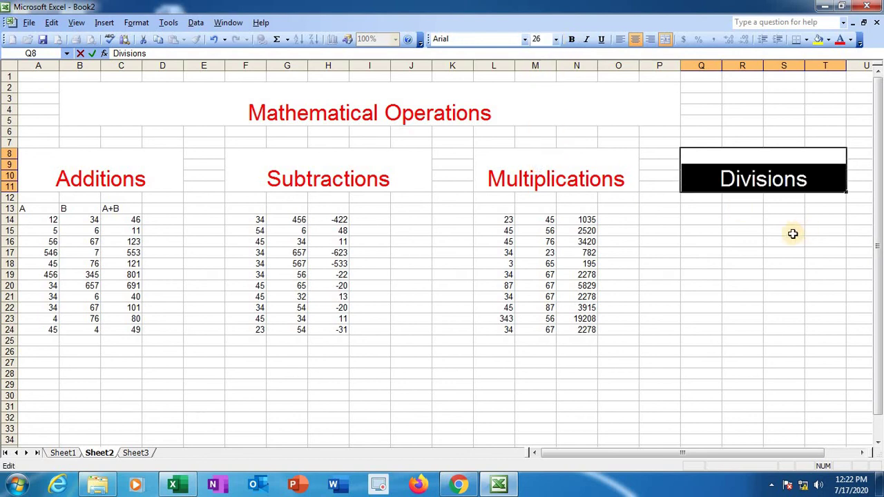
pyautogui.click(840, 42)
# Enter the Q:R pairs for rows 14–17: 23/43, 34/34, 232/34, 23/234.
pyautogui.click(703, 220)
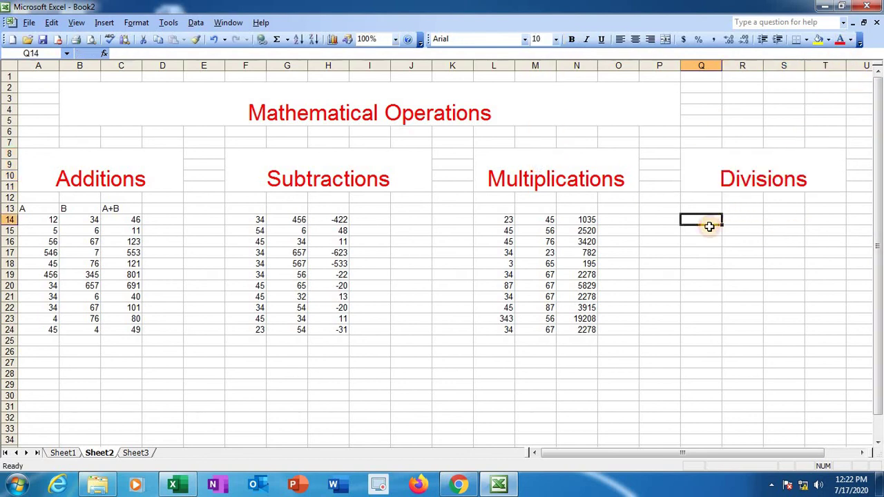
pyautogui.write('23')
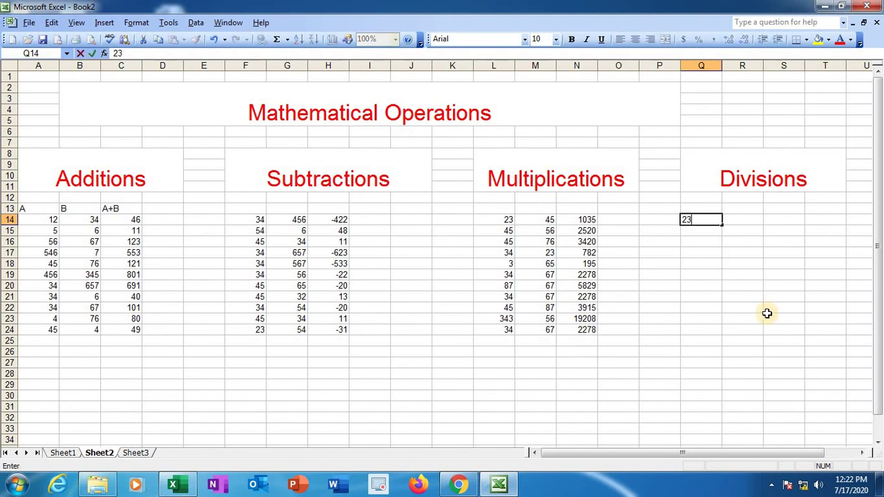
pyautogui.click(746, 221)
pyautogui.write('43')
pyautogui.click(703, 233)
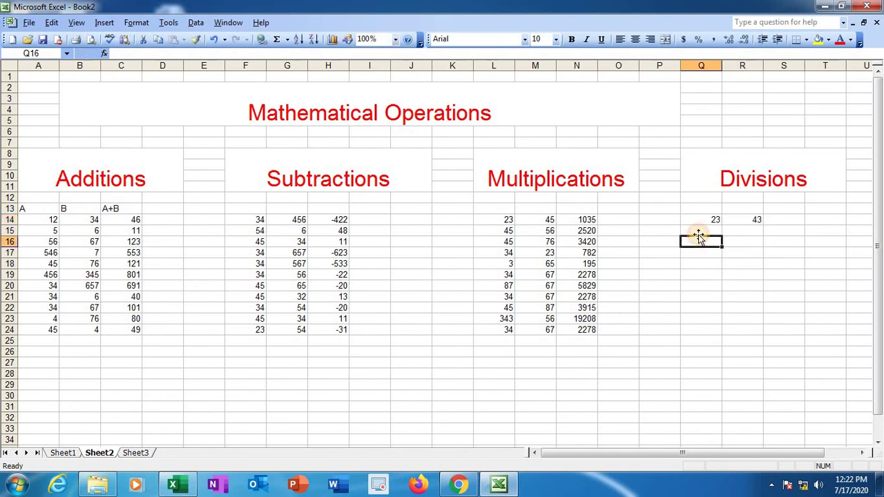
pyautogui.write('34')
pyautogui.click(734, 232)
pyautogui.write('34')
pyautogui.click(708, 250)
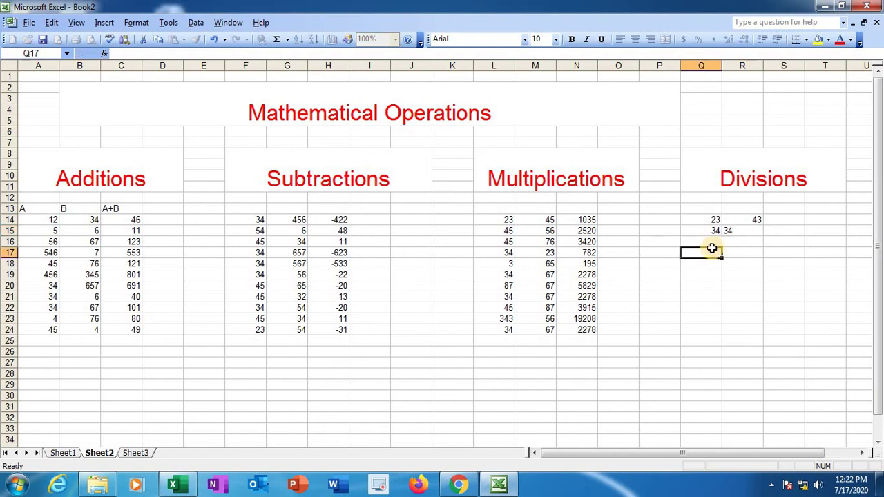
pyautogui.click(696, 243)
pyautogui.write('232')
pyautogui.click(742, 242)
pyautogui.write('34')
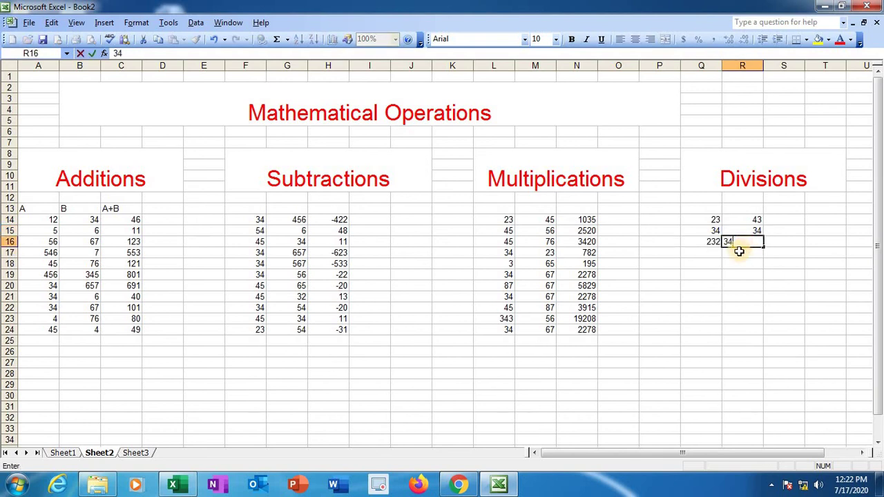
pyautogui.click(710, 255)
pyautogui.write('23')
pyautogui.click(741, 257)
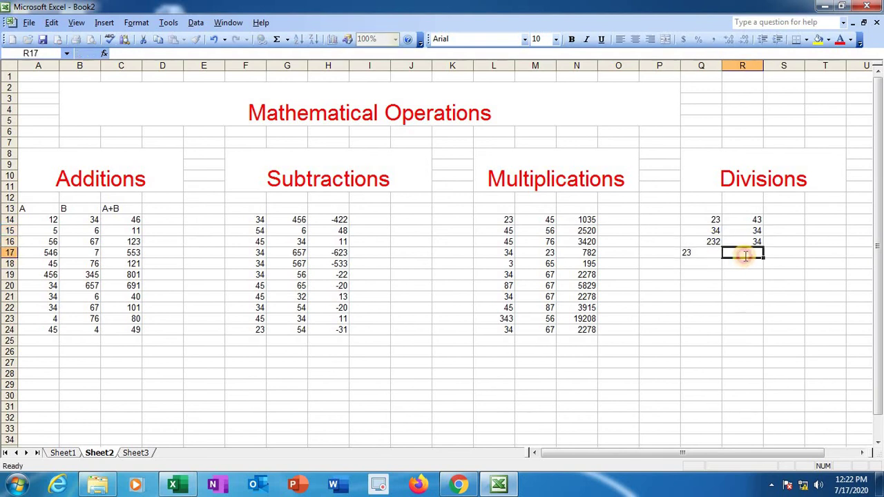
pyautogui.write('234')
# Enter the pairs for rows 18–21: 56/776, 456/56, 456/456, 45/67.
pyautogui.click(712, 269)
pyautogui.write('56')
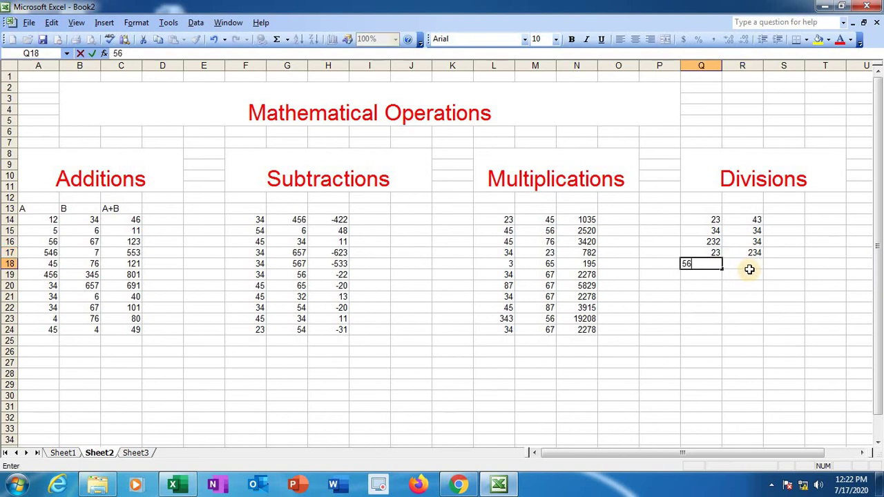
pyautogui.click(742, 265)
pyautogui.write('776')
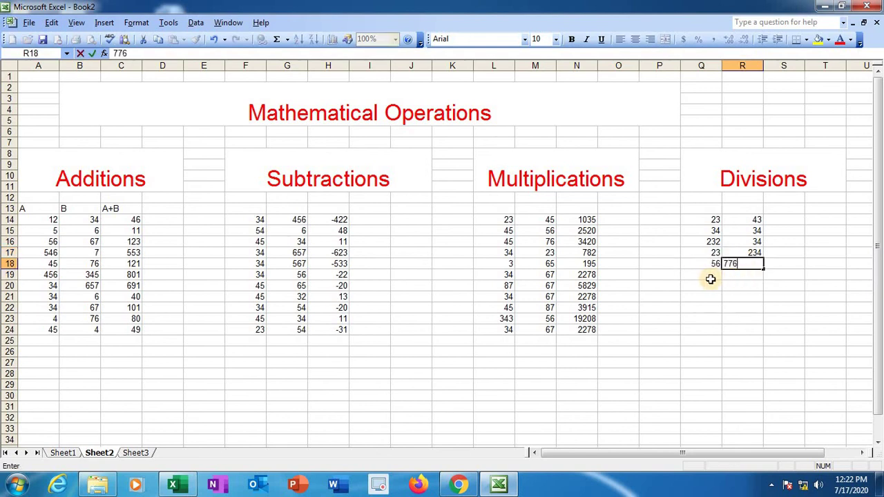
pyautogui.press('Return')
pyautogui.write('456')
pyautogui.press('Tab')
pyautogui.write('56')
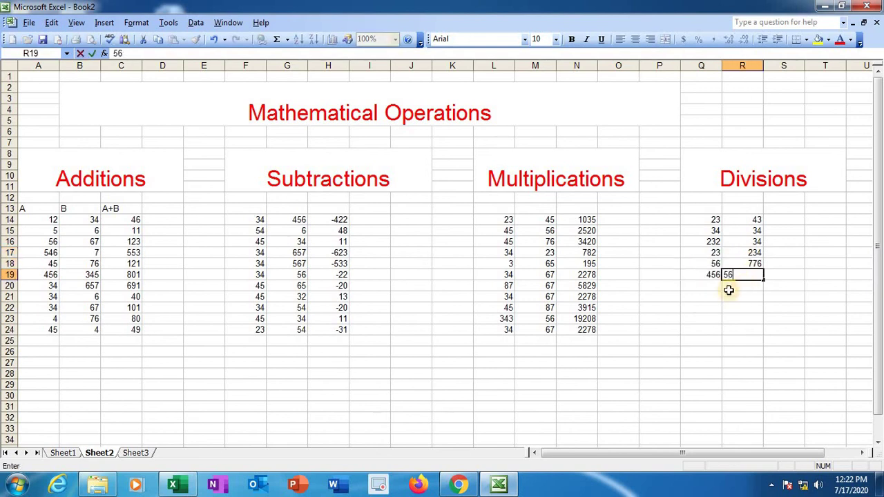
pyautogui.press('Return')
pyautogui.write('456')
pyautogui.press('Tab')
pyautogui.write('456')
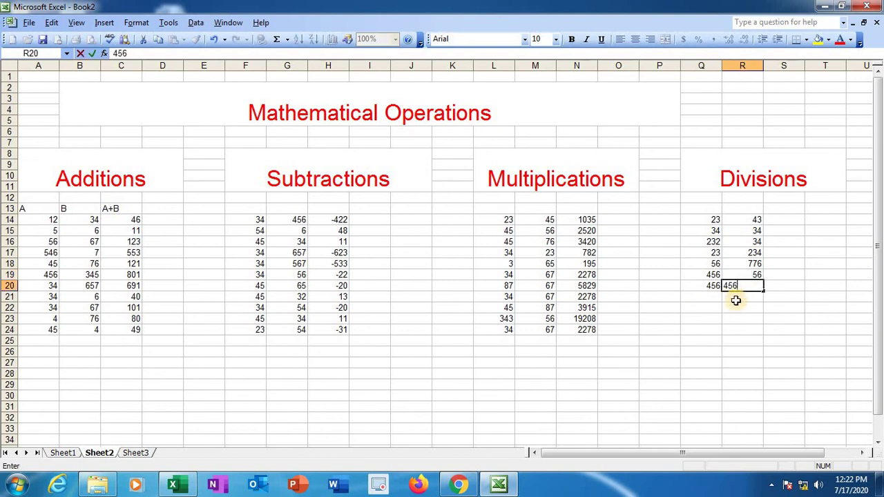
pyautogui.press('Return')
pyautogui.write('45')
pyautogui.press('Tab')
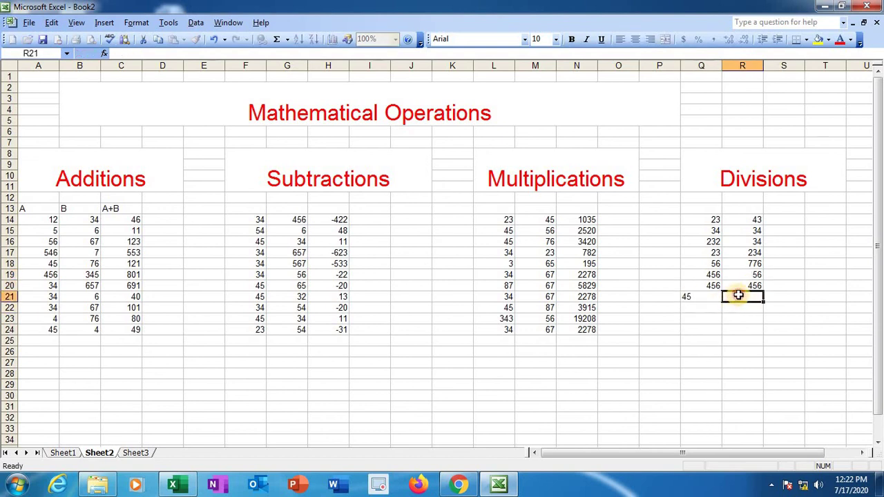
pyautogui.write('67')
pyautogui.press('Return')
# Enter the pairs for rows 22–24: 56/45, 45/32, 34/45.
pyautogui.write('56')
pyautogui.press('Tab')
pyautogui.write('45')
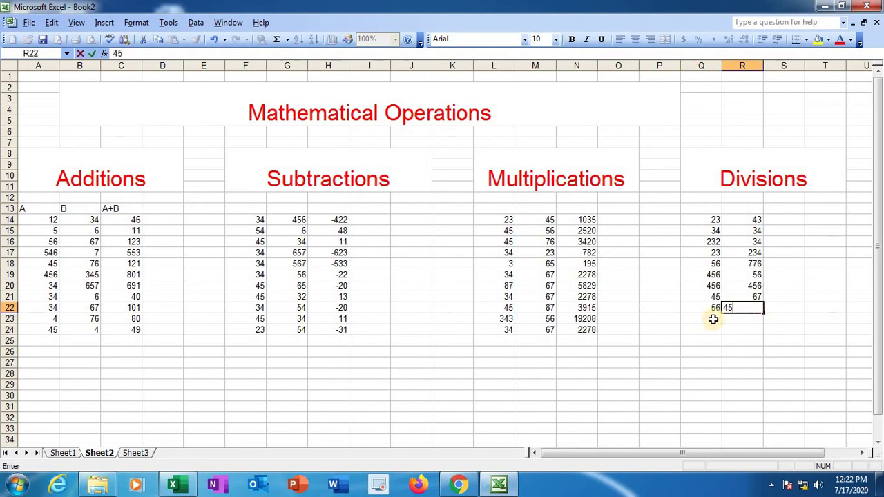
pyautogui.press('Return')
pyautogui.write('45')
pyautogui.press('Tab')
pyautogui.write('32')
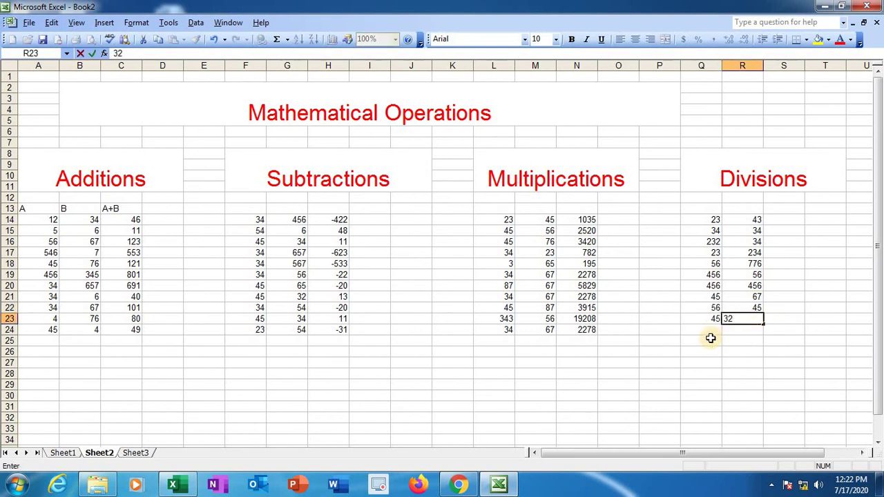
pyautogui.press('Return')
pyautogui.press('Return')
pyautogui.write('3')
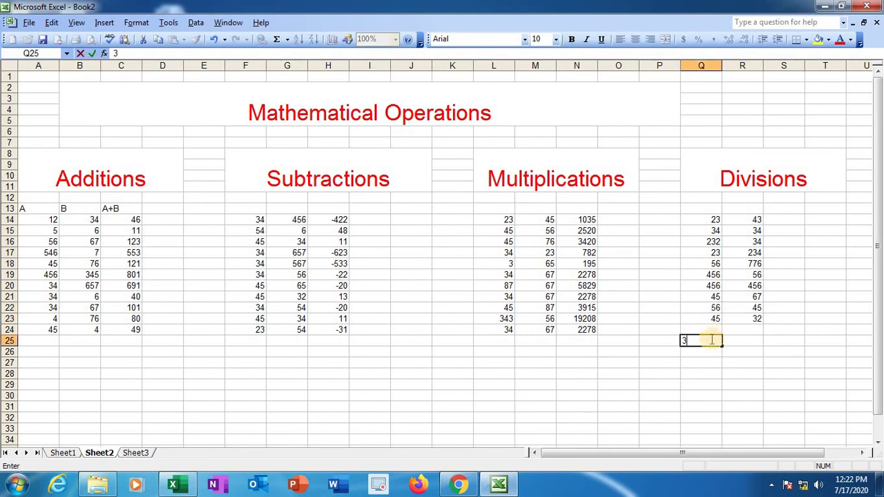
pyautogui.click(703, 330)
pyautogui.write('34')
pyautogui.press('Tab')
pyautogui.write('45')
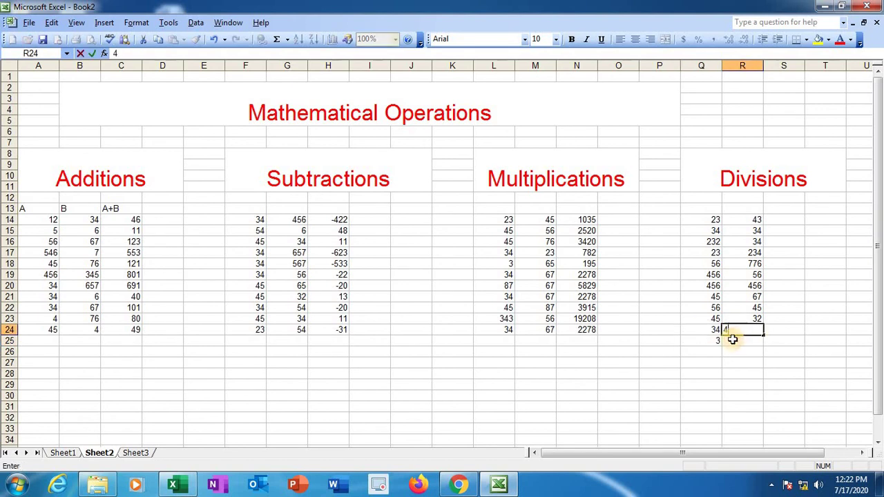
pyautogui.press('Return')
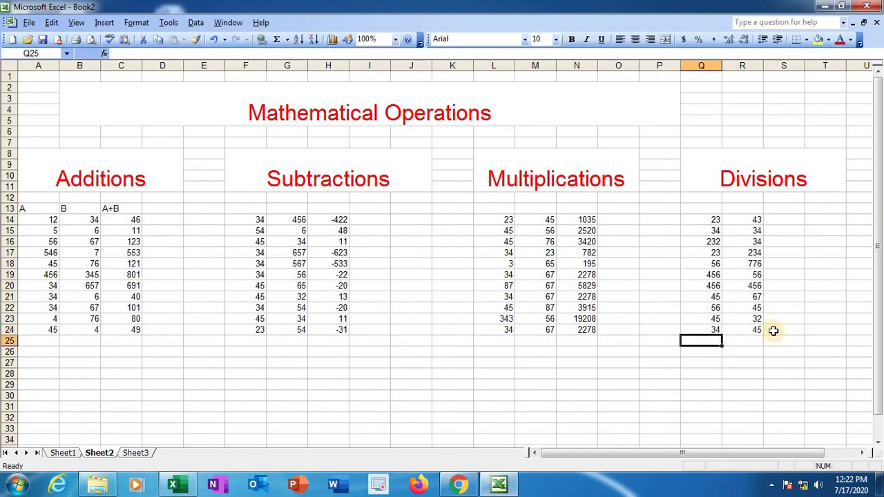
pyautogui.click(779, 219)
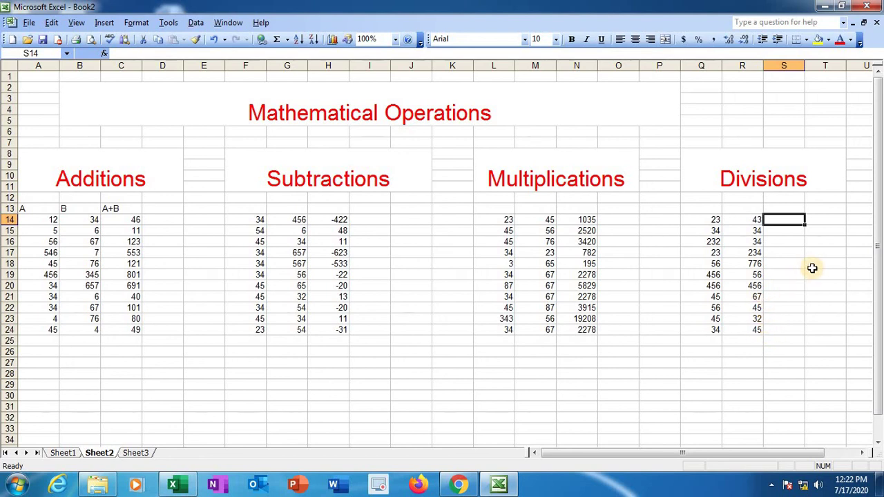
# Enter the formula =Q14/R14 in S14.
pyautogui.write('=')
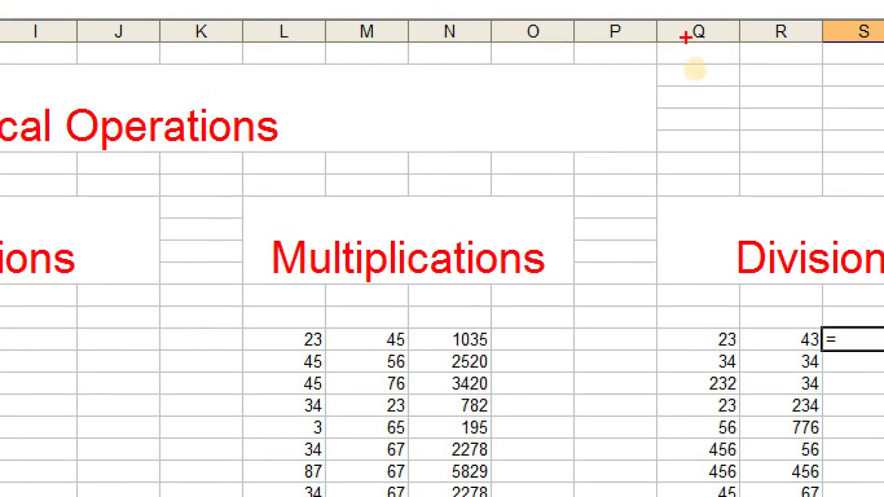
pyautogui.moveTo(686, 38)
pyautogui.mouseDown()
pyautogui.moveTo(730, 339)
pyautogui.moveTo(733, 304)
pyautogui.mouseUp()
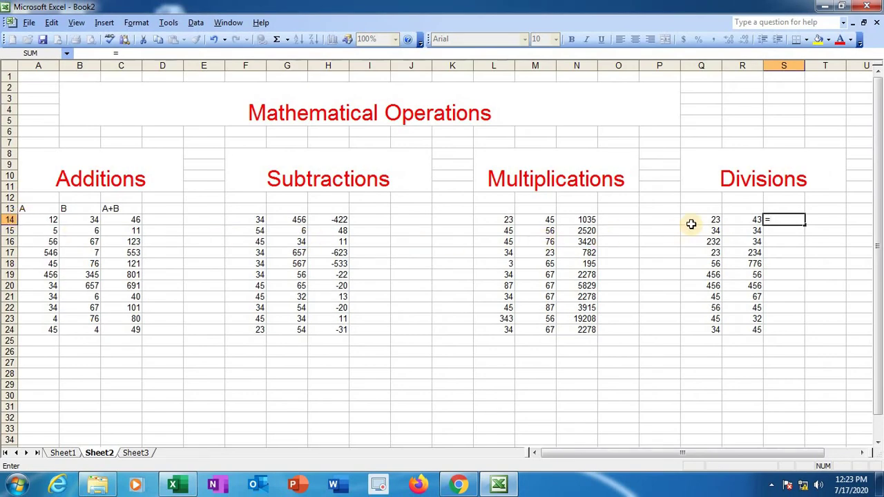
pyautogui.click(690, 223)
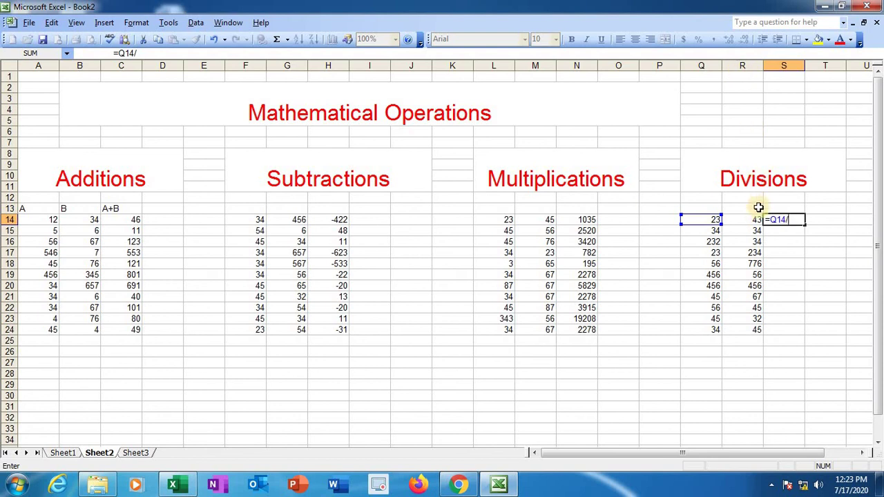
pyautogui.click(755, 222)
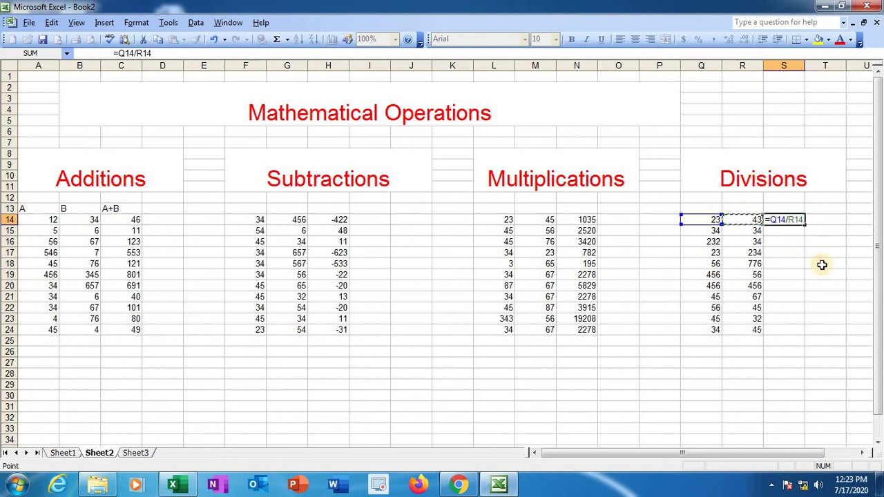
pyautogui.press('Return')
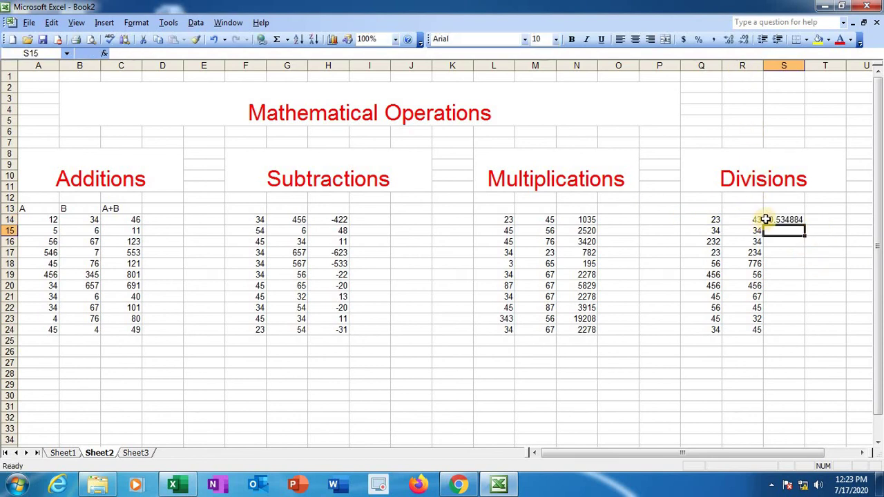
# Fill the division formula from S14 down to S24.
pyautogui.click(787, 220)
pyautogui.moveTo(806, 223); pyautogui.dragTo(804, 332)
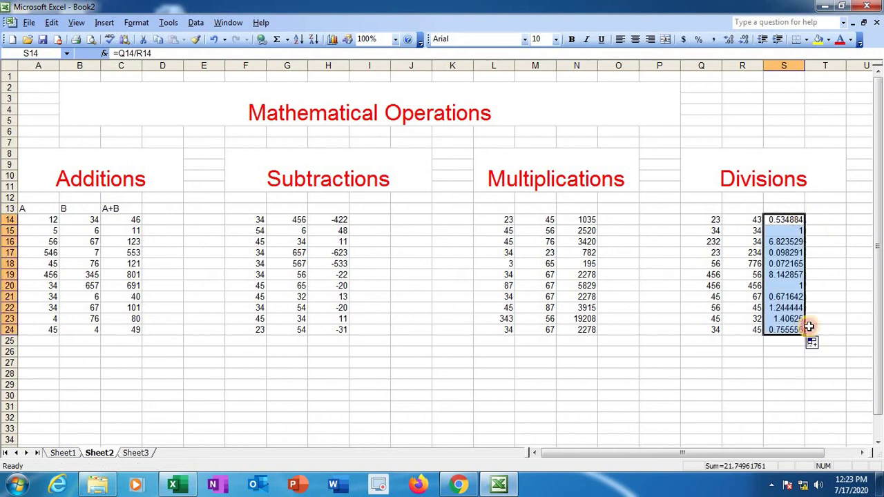
pyautogui.click(734, 407)
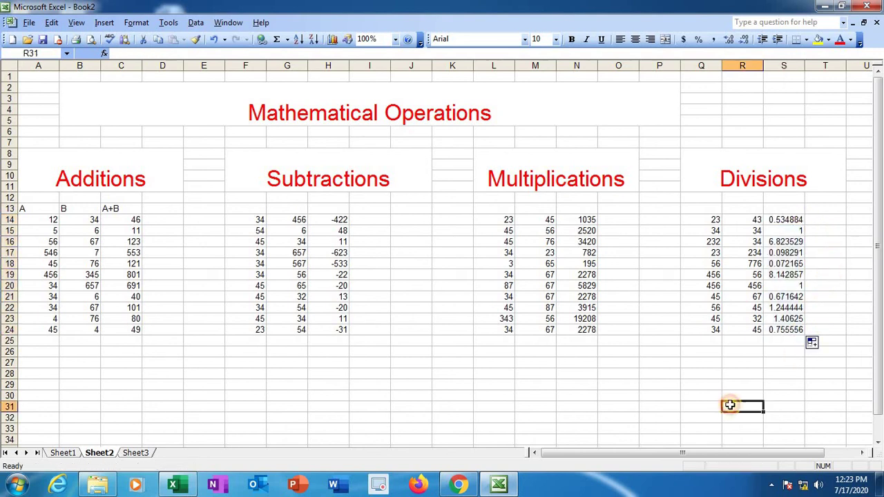